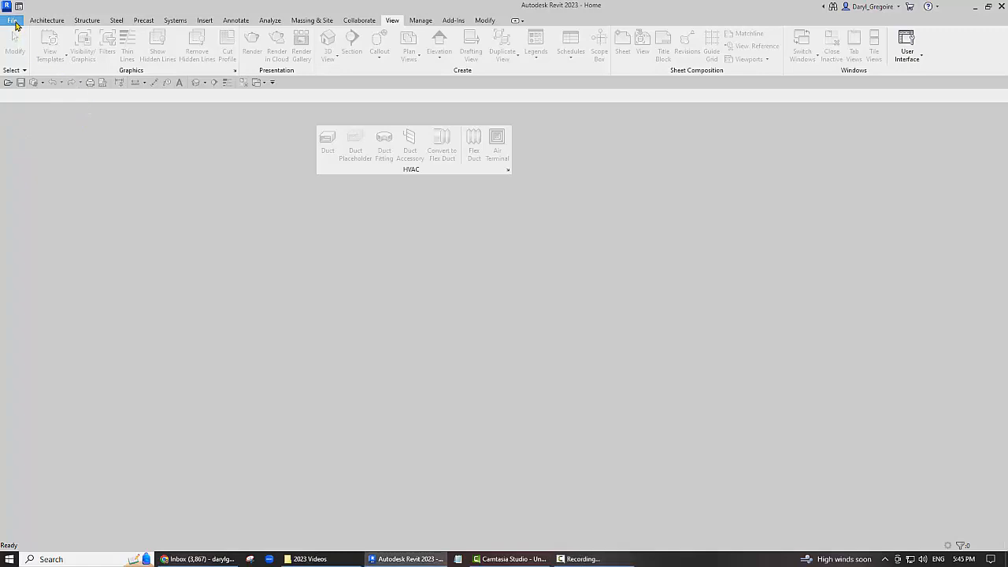
# Create a new project from the Imperial-Systems Template.
pyautogui.click(14, 22)
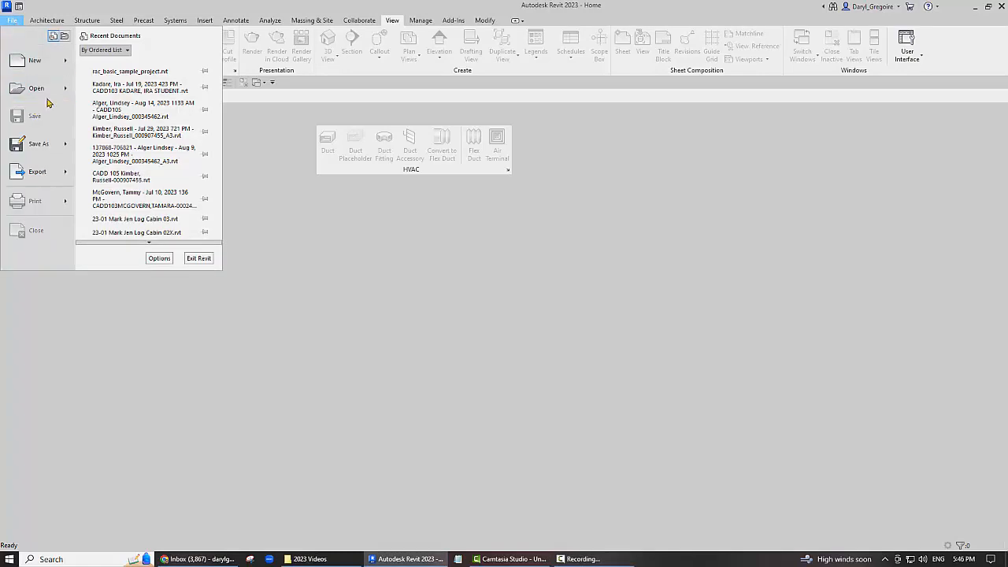
pyautogui.moveTo(67, 66)
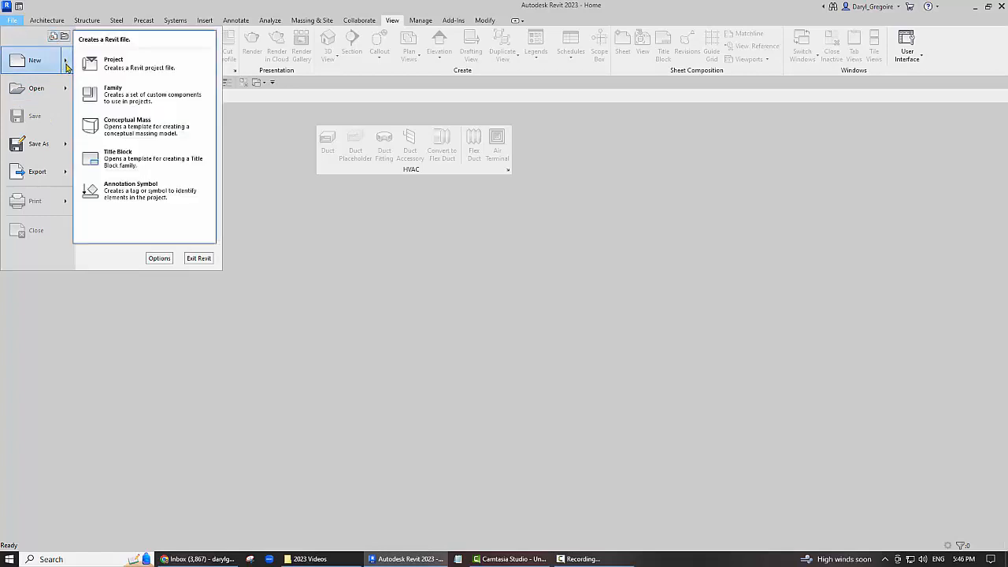
pyautogui.click(148, 71)
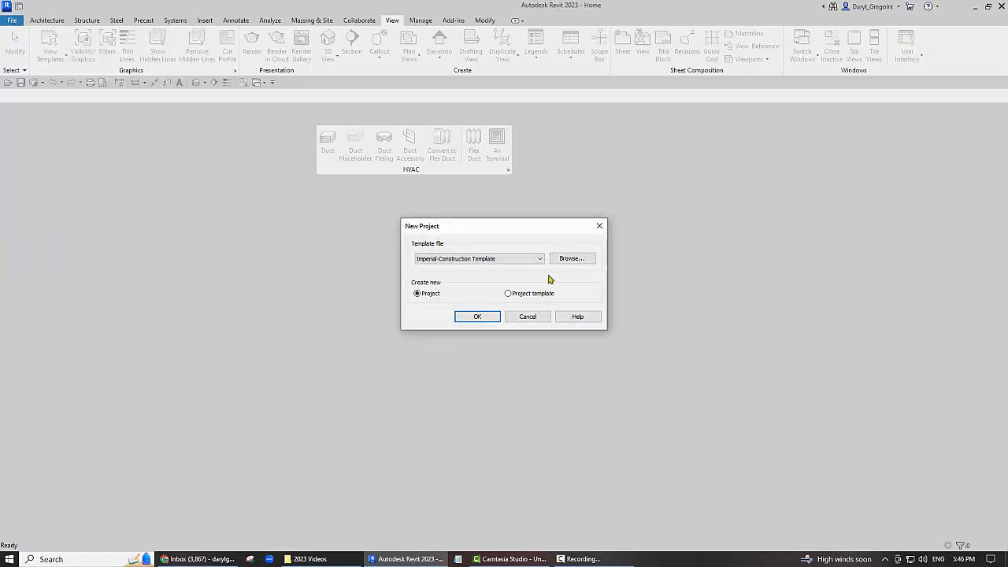
pyautogui.click(539, 259)
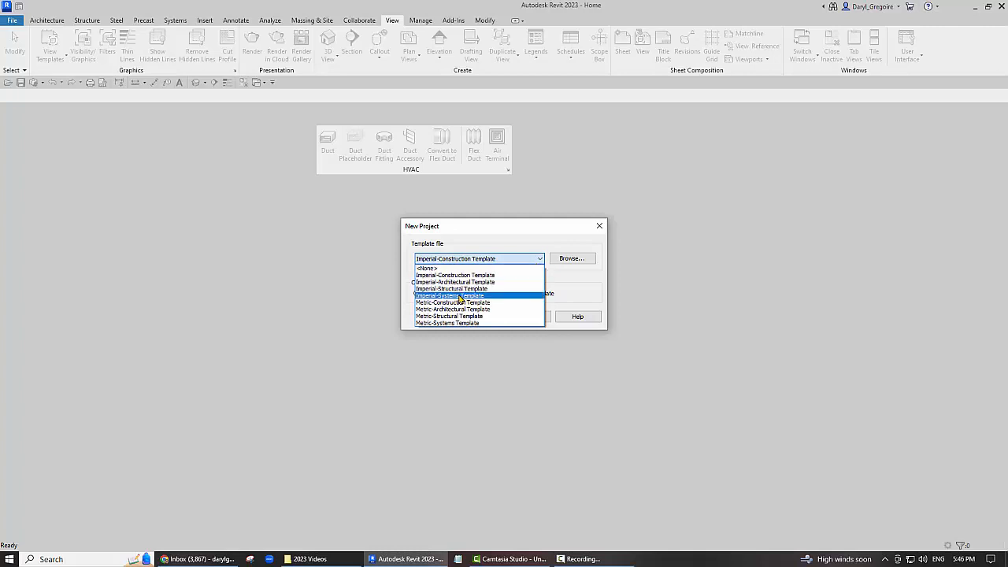
pyautogui.click(460, 296)
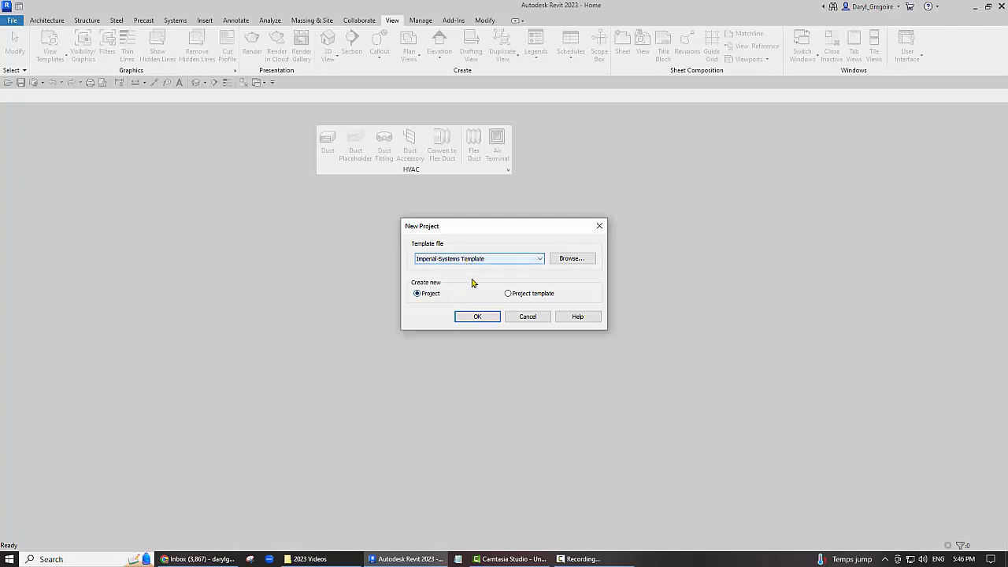
pyautogui.click(478, 316)
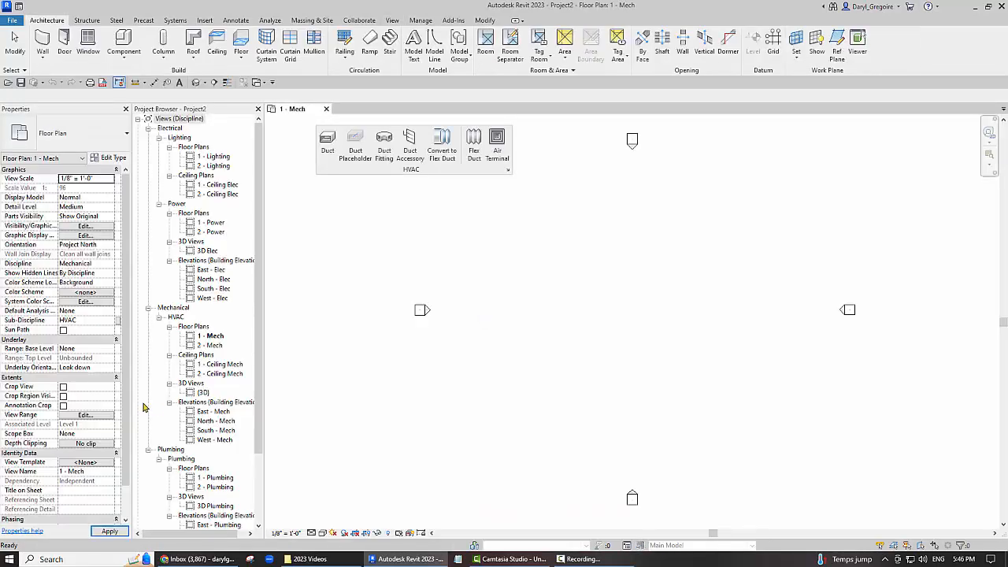
# Examine the duct families in the project browser, listing the available rectangular and round duct types.
pyautogui.scroll(-3, 236, 430)
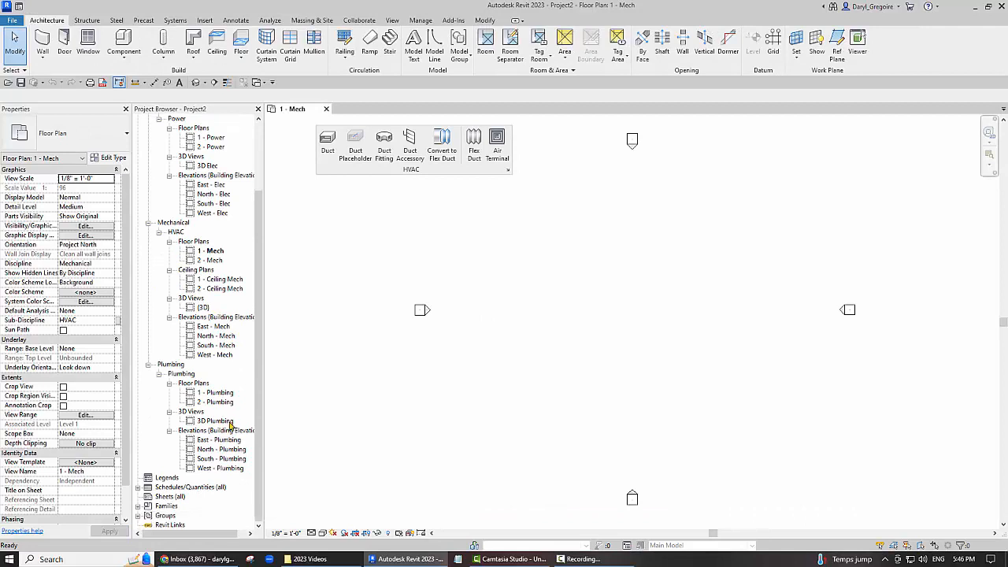
pyautogui.click(138, 511)
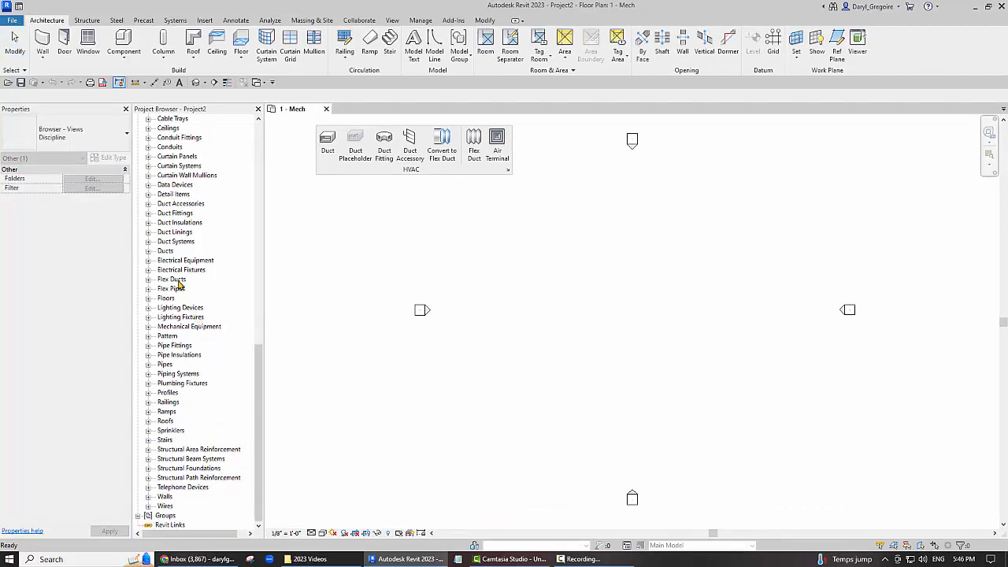
pyautogui.click(148, 251)
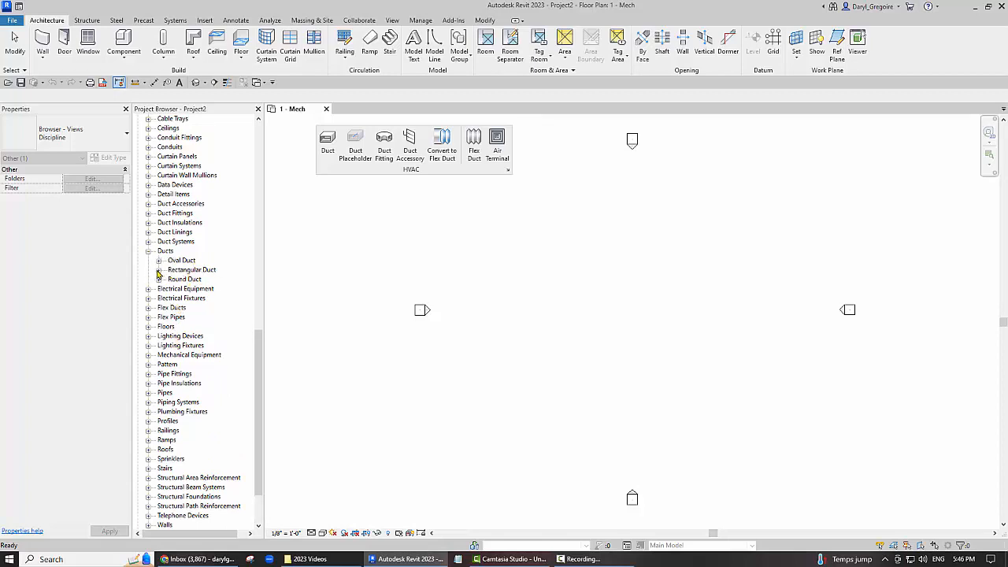
pyautogui.click(158, 270)
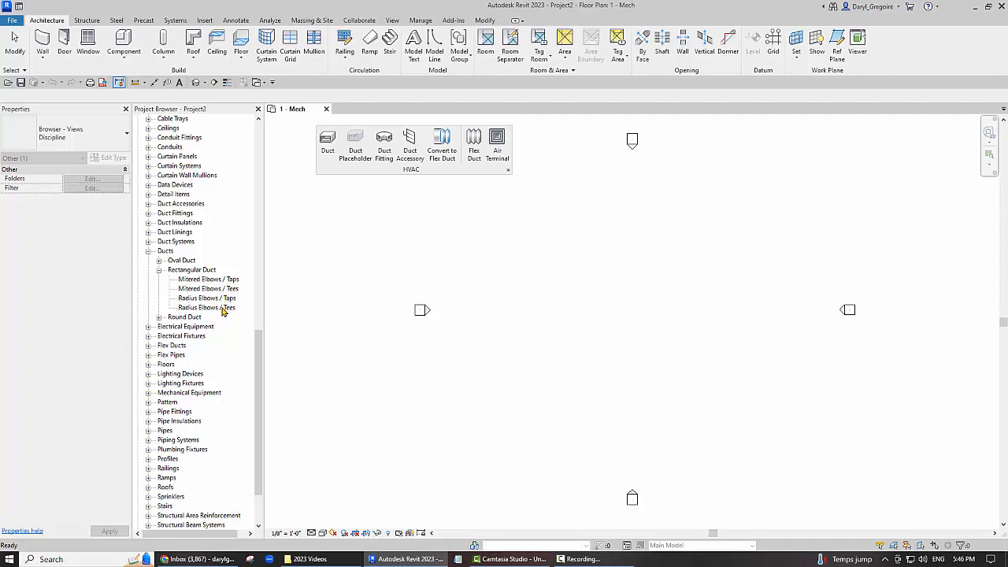
pyautogui.click(158, 318)
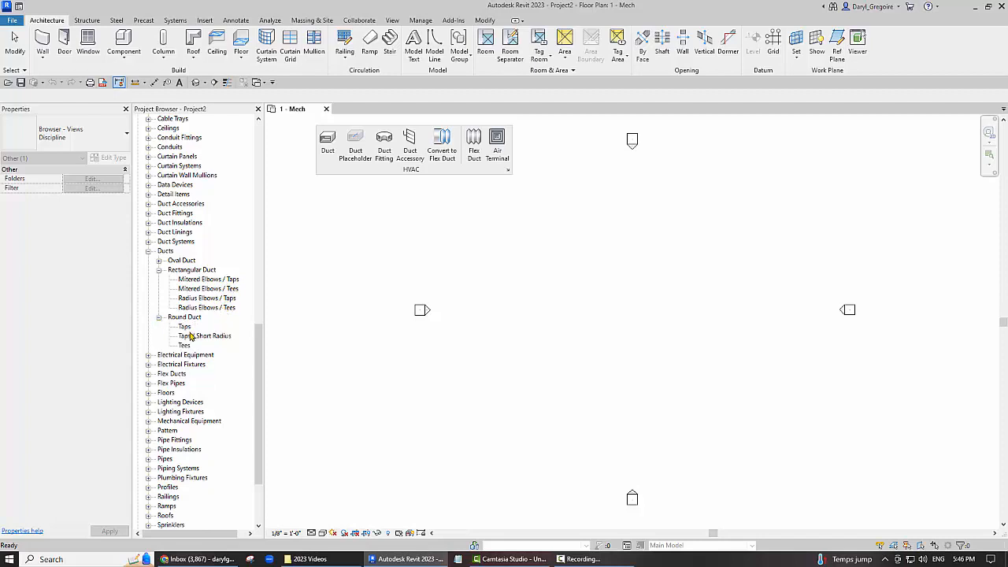
pyautogui.click(479, 302)
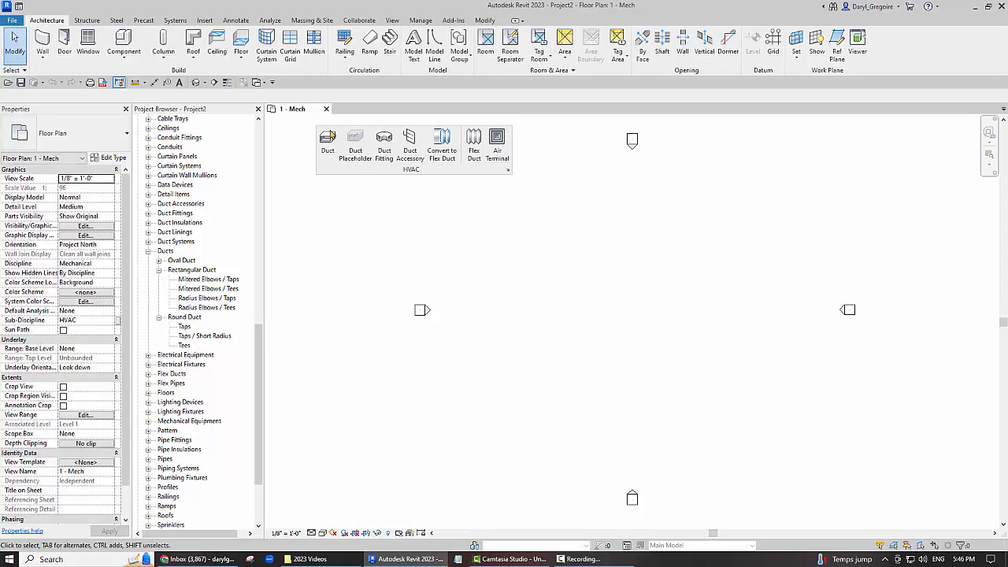
# Open the default 3D view, tile it beside the 1 - Mech plan, fit both views and make the plan active.
pyautogui.click(197, 82)
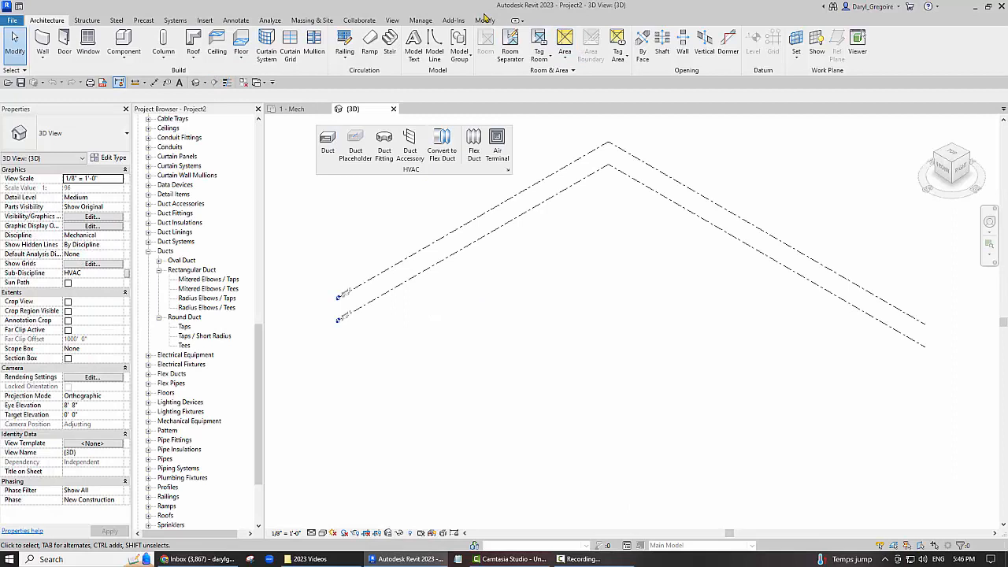
pyautogui.click(392, 20)
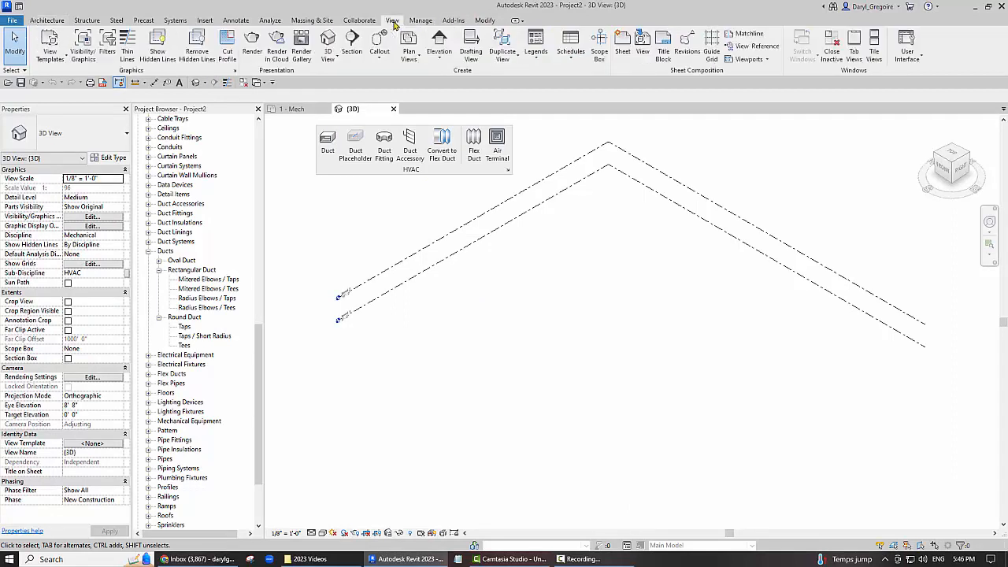
pyautogui.click(874, 48)
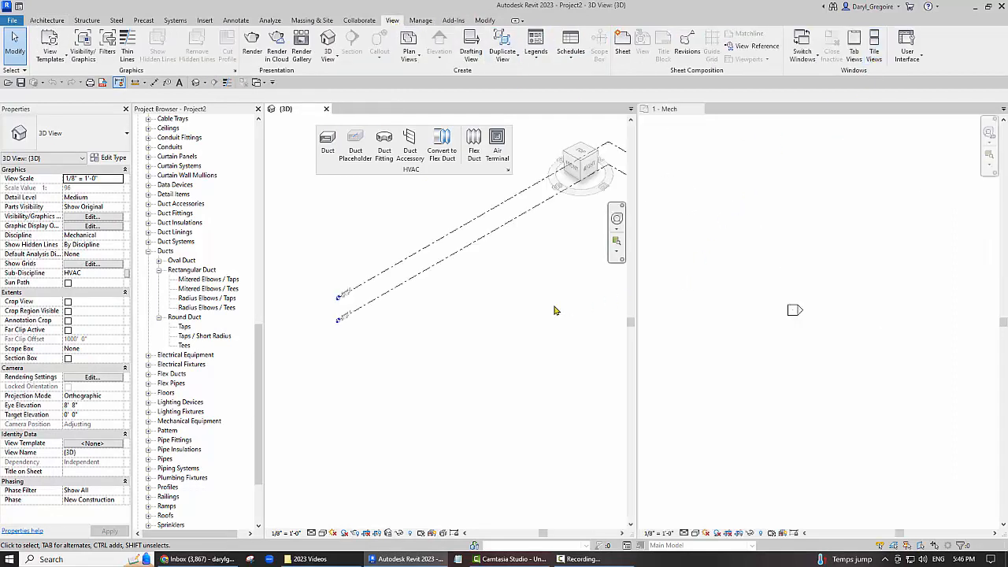
pyautogui.press('z')
pyautogui.press('a')
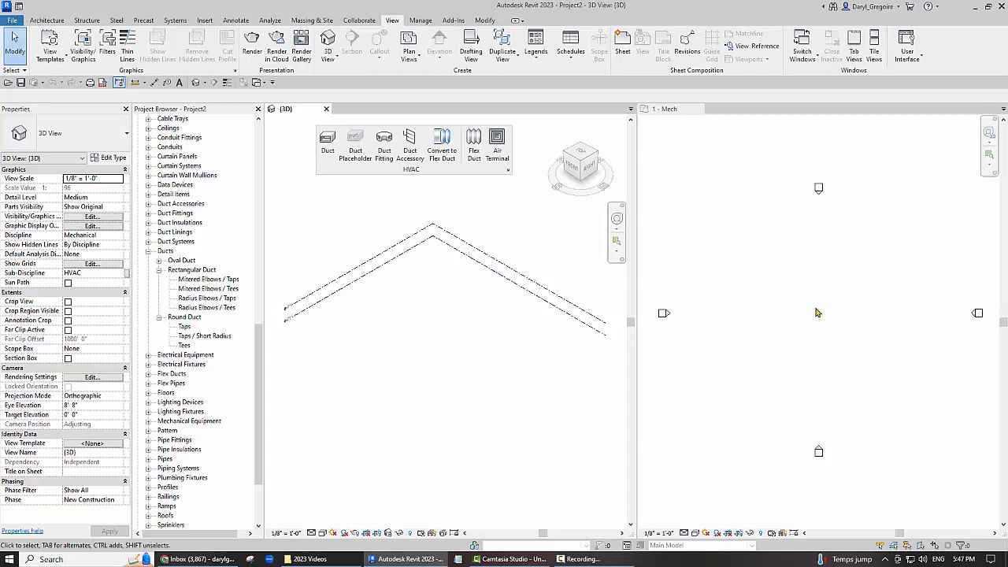
pyautogui.click(816, 308)
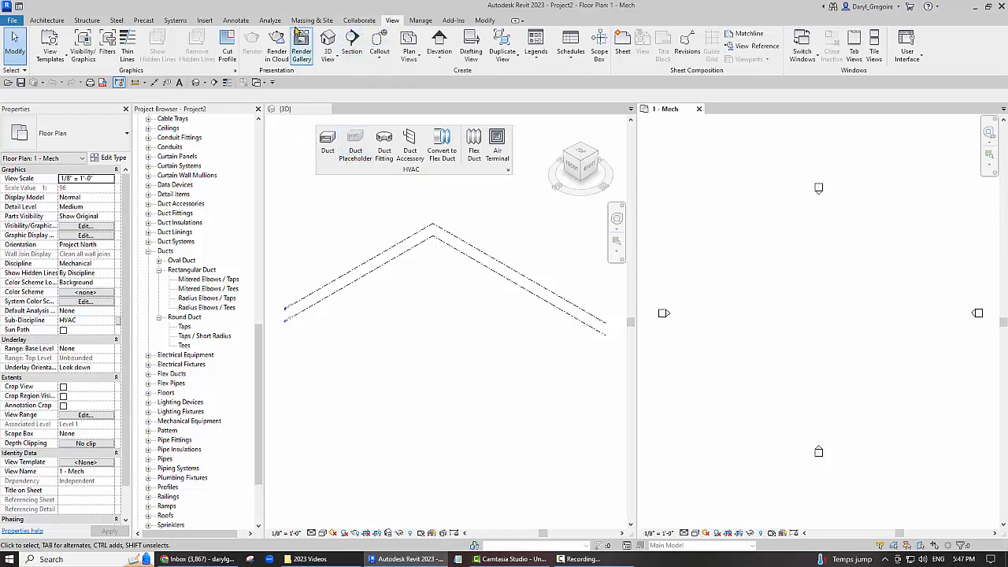
# Start a Radius Elbows / Tees rectangular duct on the Supply Air system, 30" wide and 16" high.
pyautogui.click(175, 21)
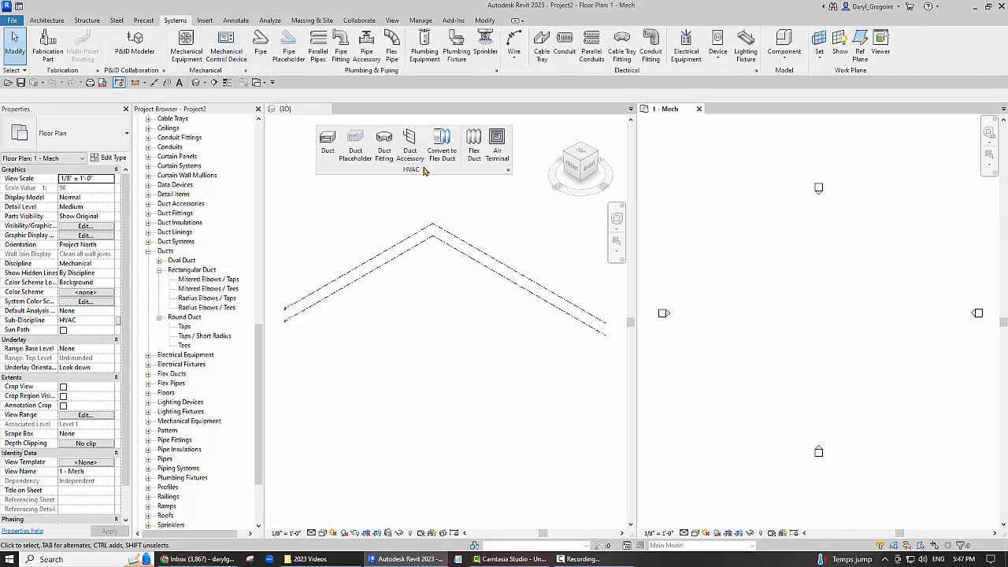
pyautogui.click(328, 148)
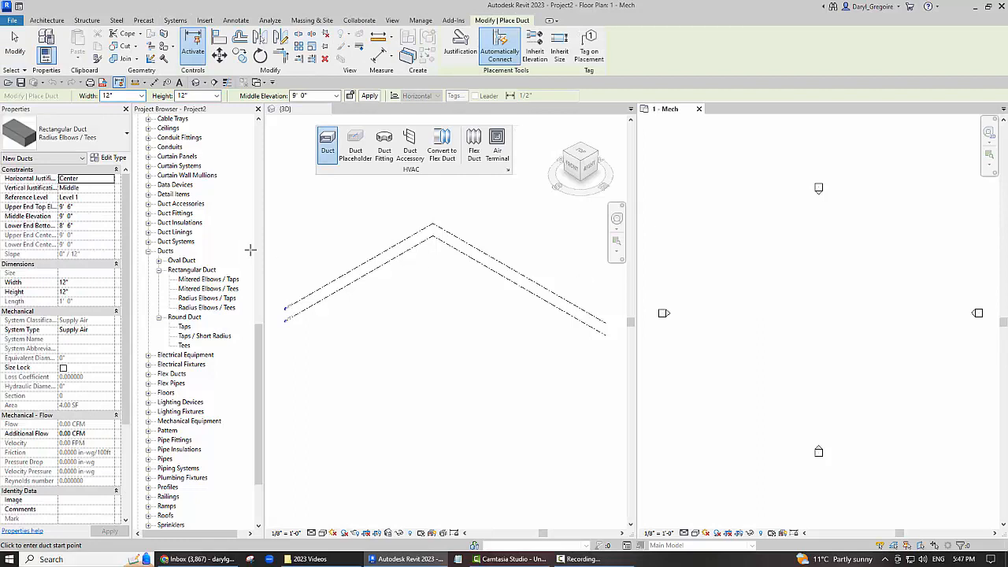
pyautogui.click(110, 330)
pyautogui.click(110, 330)
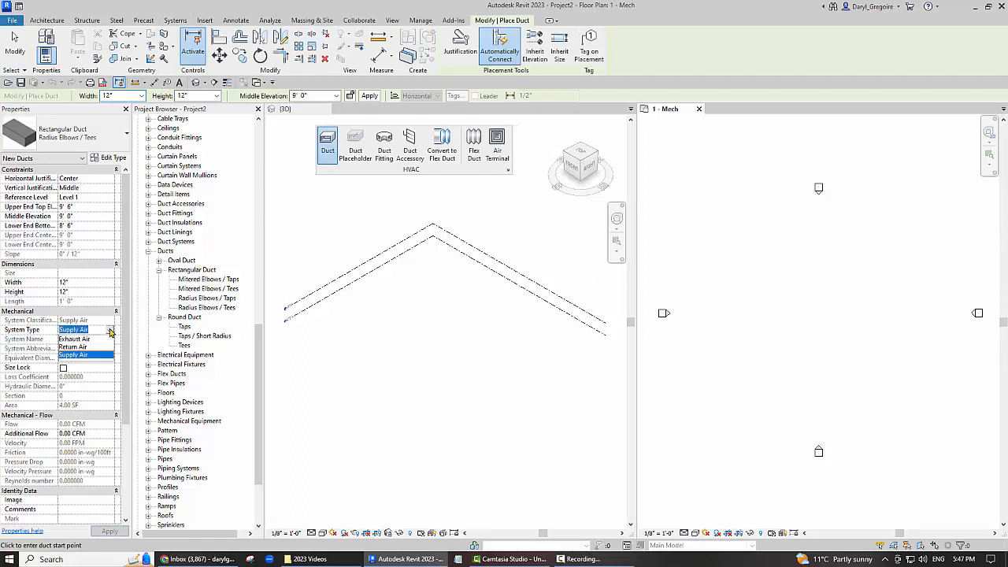
pyautogui.click(110, 330)
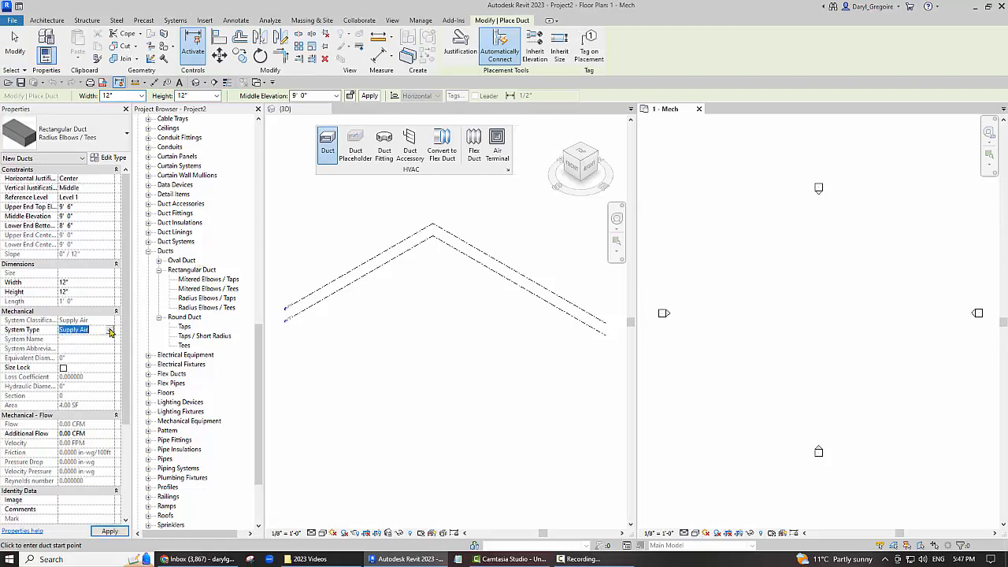
pyautogui.click(141, 96)
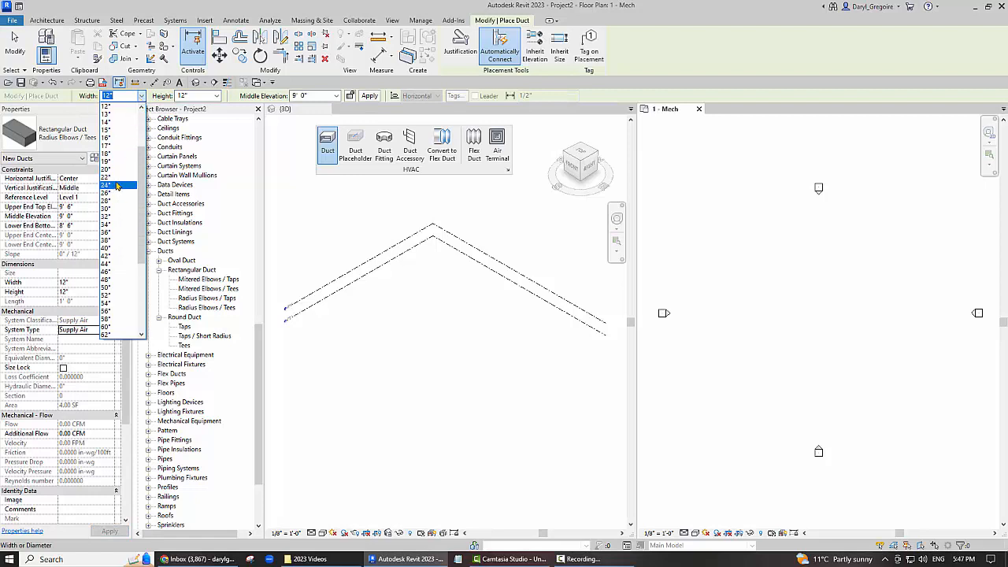
pyautogui.click(115, 208)
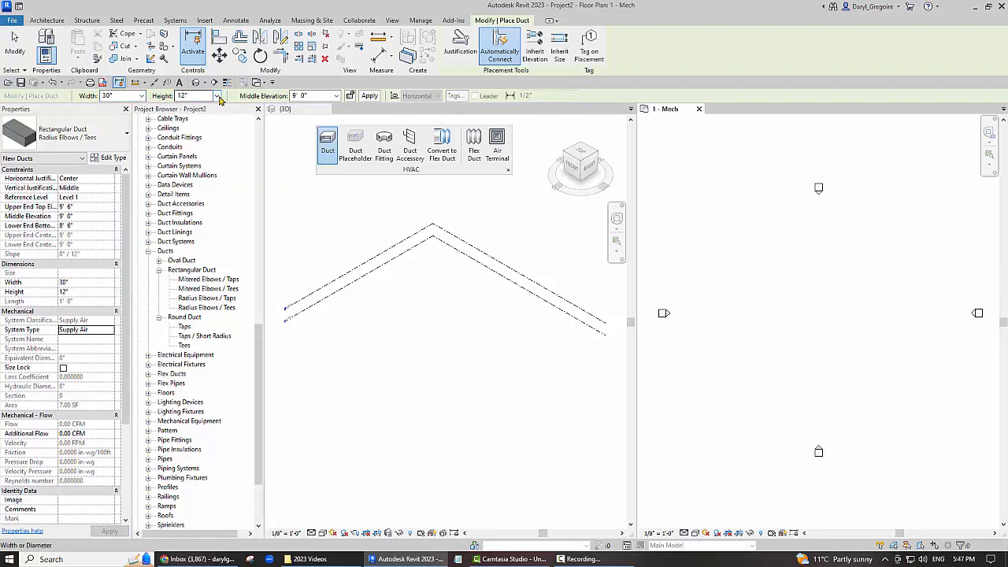
pyautogui.click(216, 95)
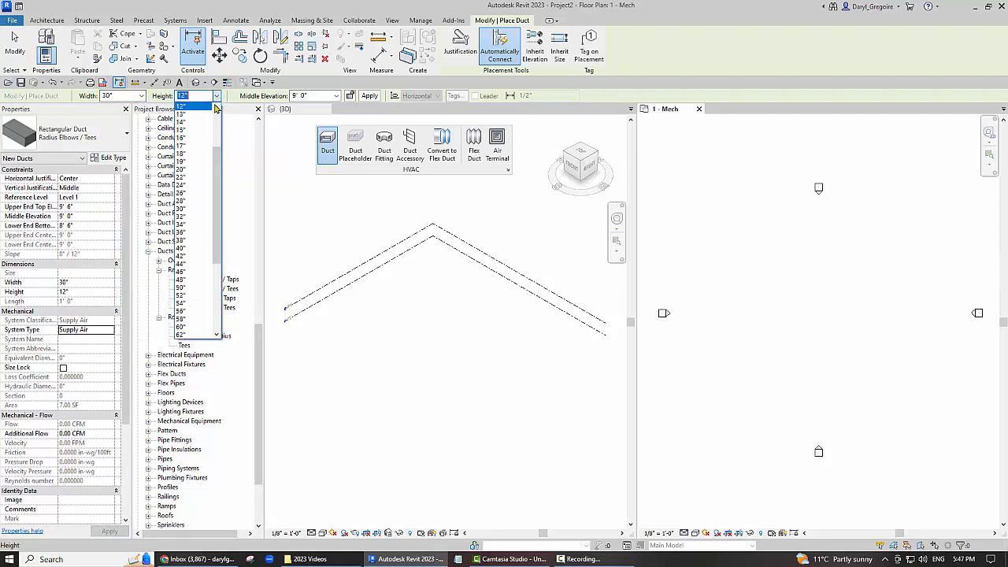
pyautogui.click(189, 138)
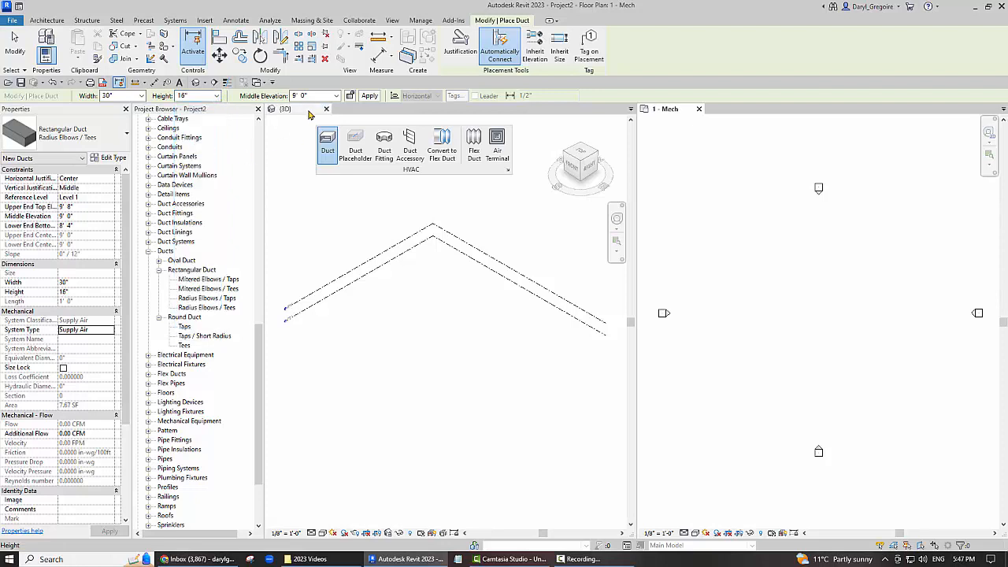
# Draw the first duct segment northward in the 1 - Mech plan at a middle elevation of 3'.
pyautogui.click(335, 96)
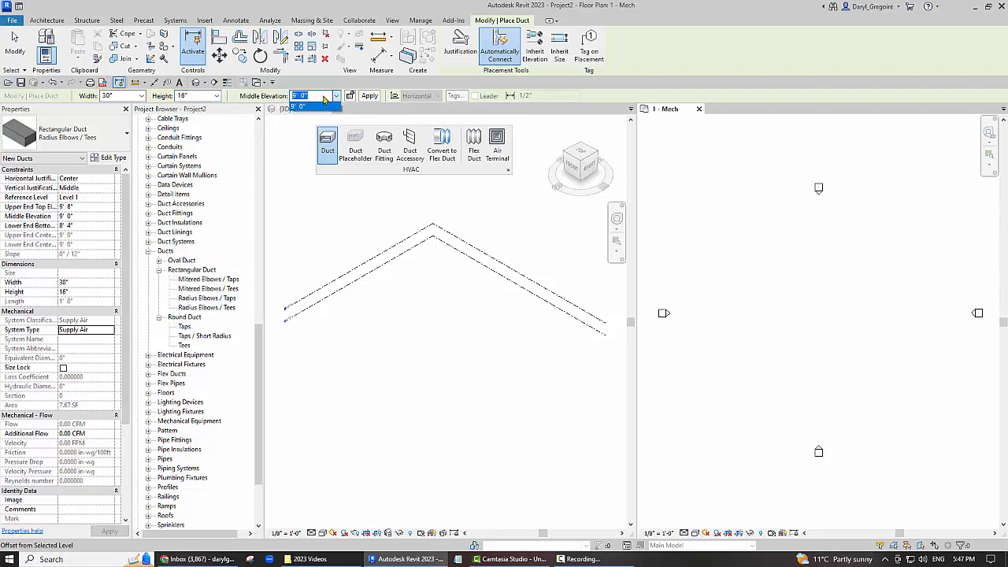
pyautogui.write('3')
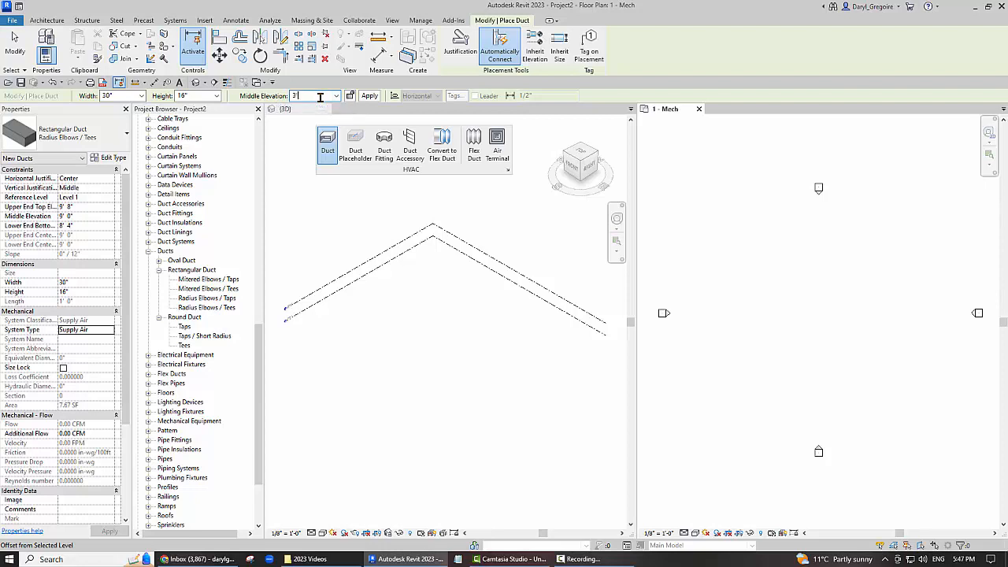
pyautogui.click(759, 359)
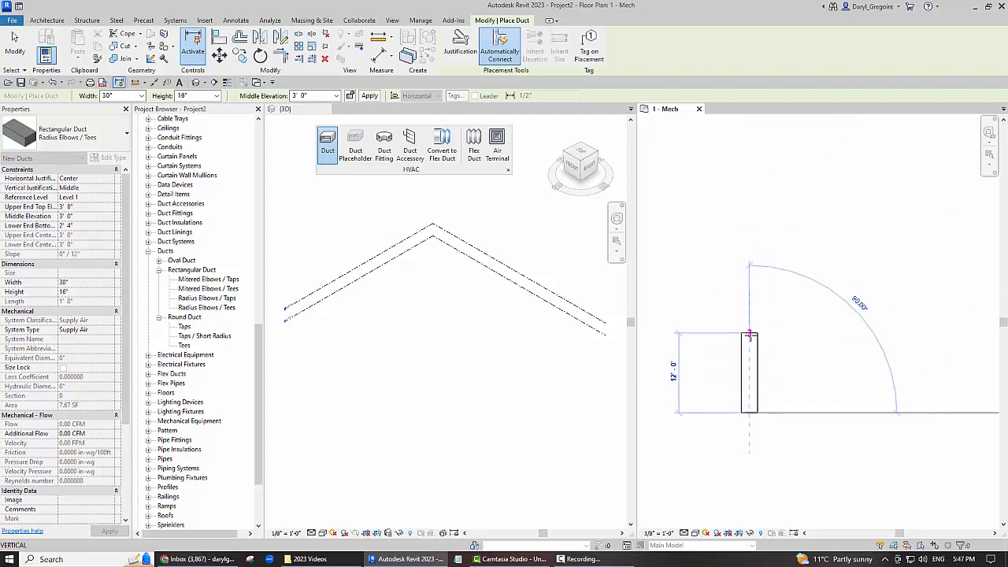
pyautogui.click(749, 349)
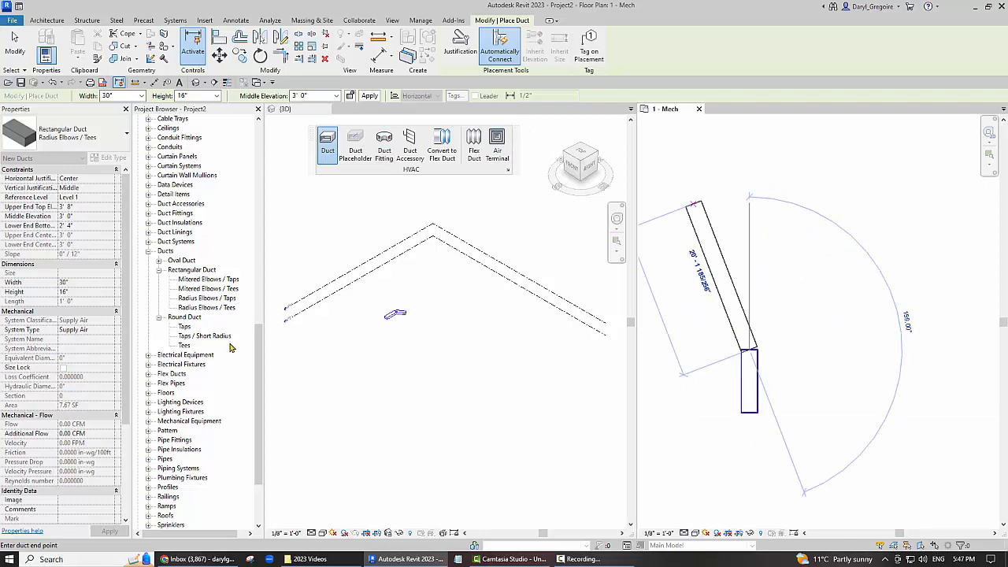
# Raise the middle elevation to 10' and continue the duct run straight north from the first segment's end.
pyautogui.click(321, 96)
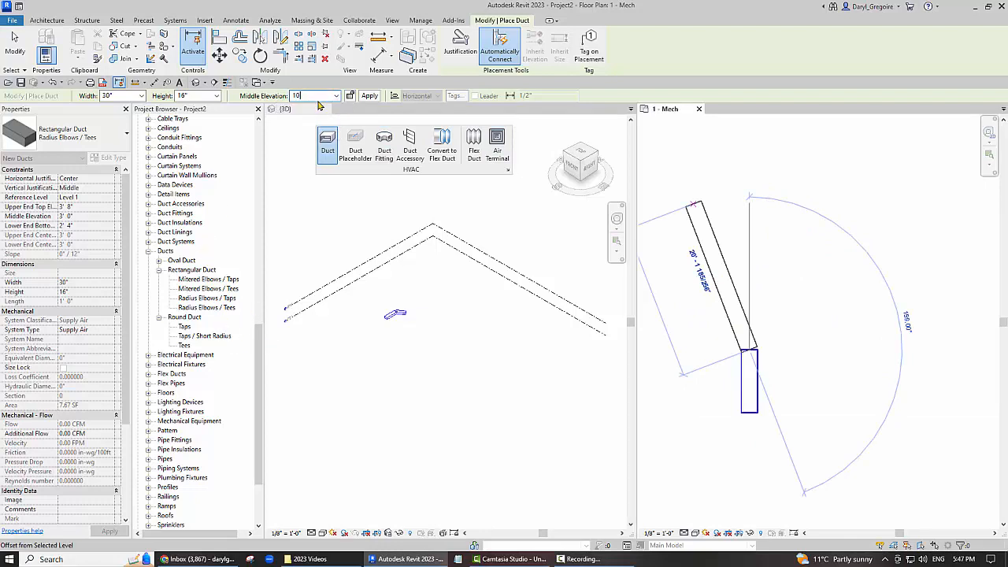
pyautogui.write("10'")
pyautogui.press('Return')
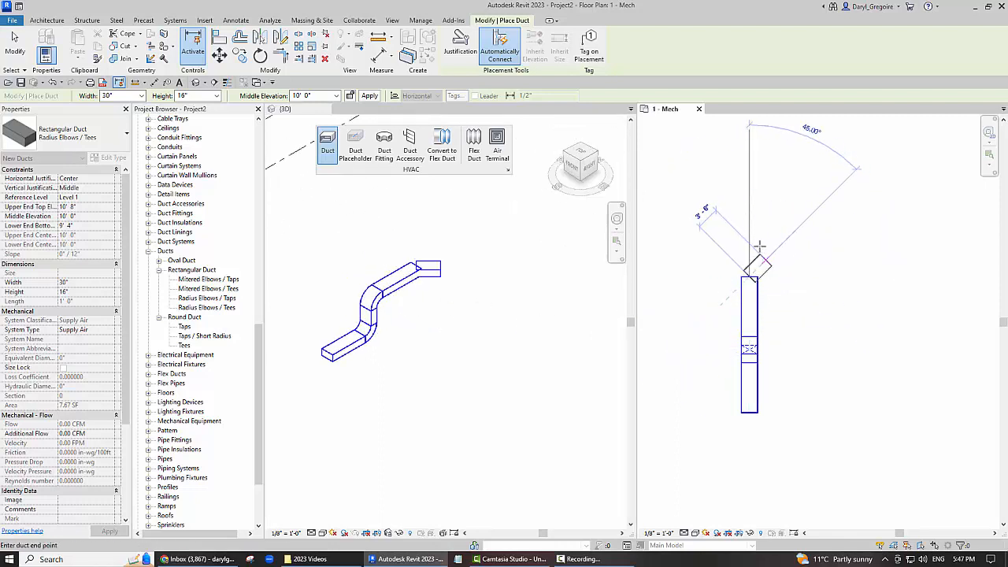
pyautogui.moveTo(781, 222); pyautogui.dragTo(729, 228, button='middle')
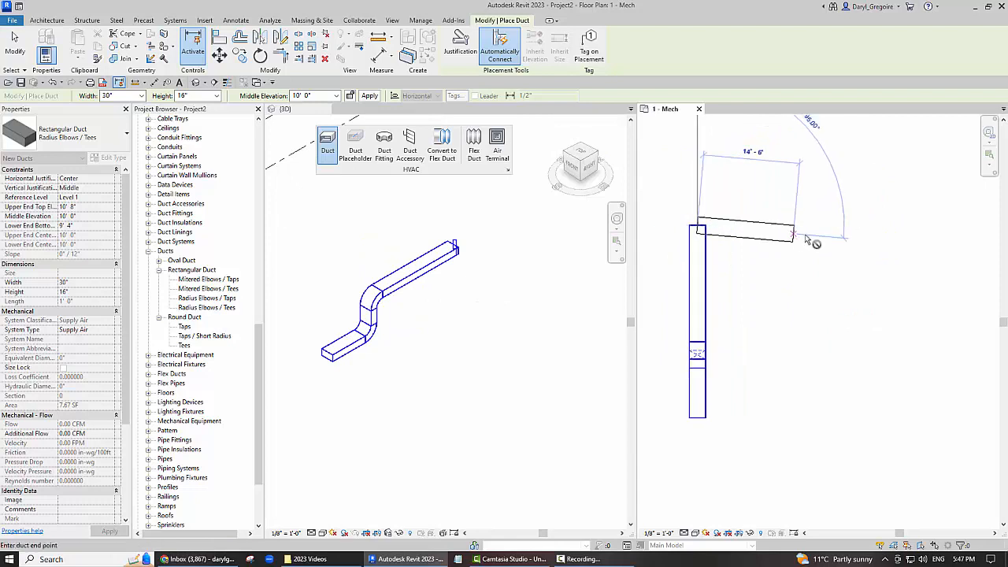
# Extend the duct run east and then north again in the plan, keeping the 10' middle elevation.
pyautogui.click(804, 226)
pyautogui.scroll(-1, 804, 288)
pyautogui.moveTo(804, 289); pyautogui.dragTo(788, 352, button='middle')
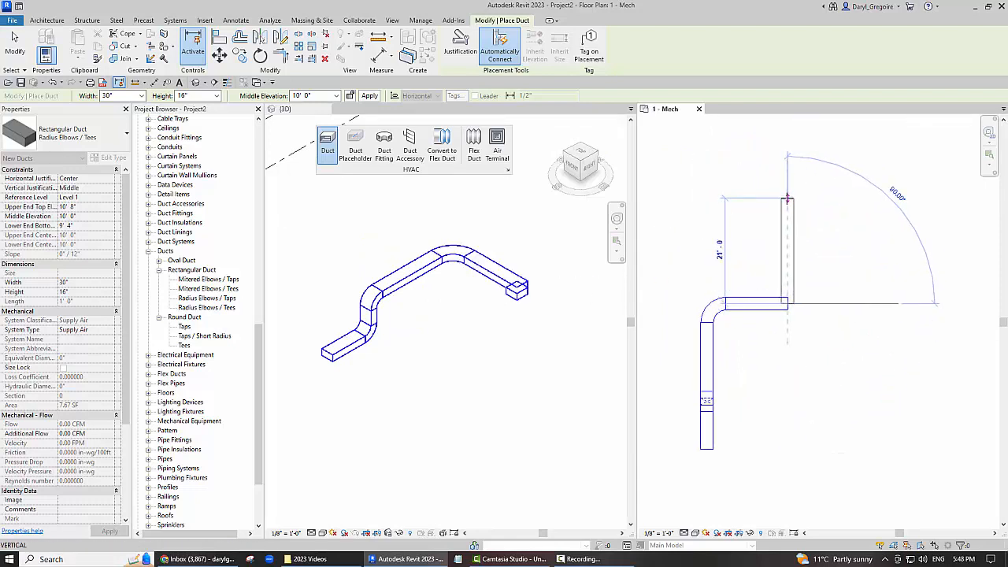
pyautogui.click(786, 204)
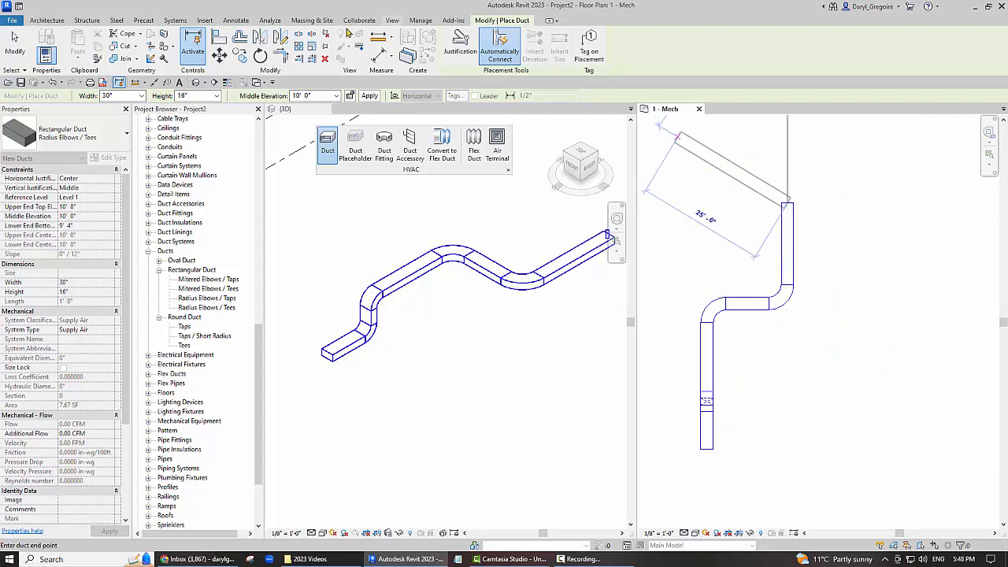
# Lower the middle elevation to 2' and draw the next duct segment east, about 15' 6" long, from the run's north end.
pyautogui.click(323, 94)
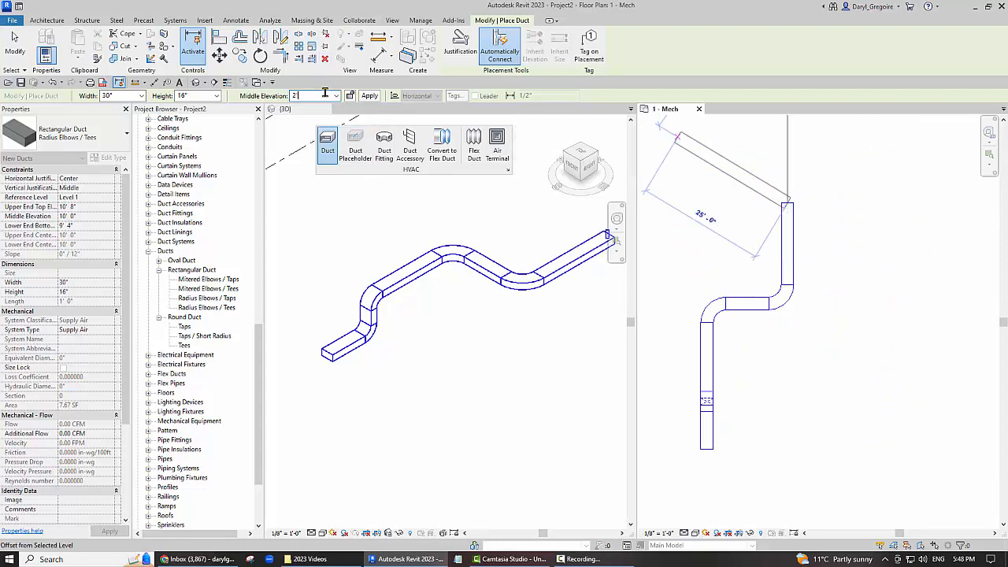
pyautogui.write('2')
pyautogui.press('Return')
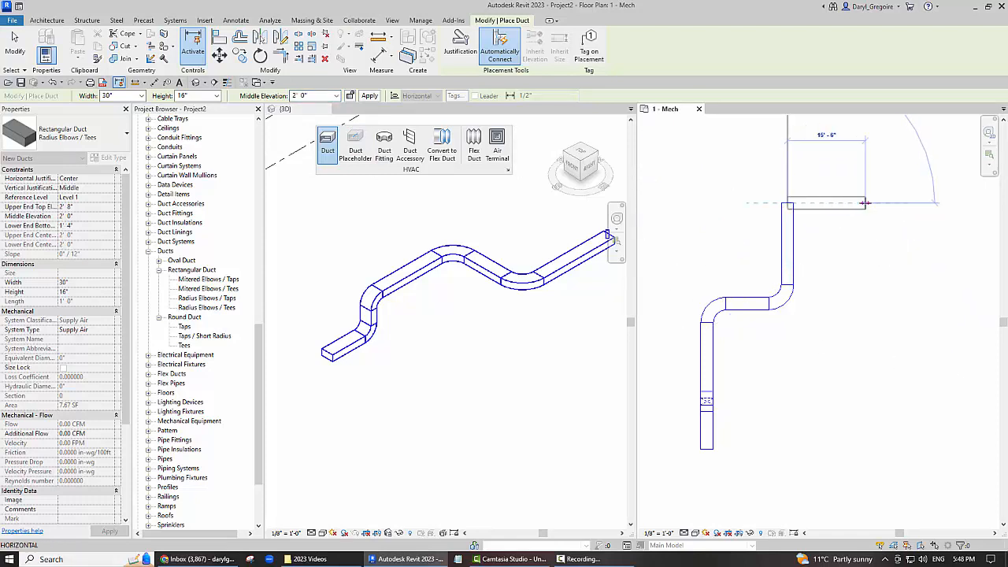
pyautogui.click(863, 203)
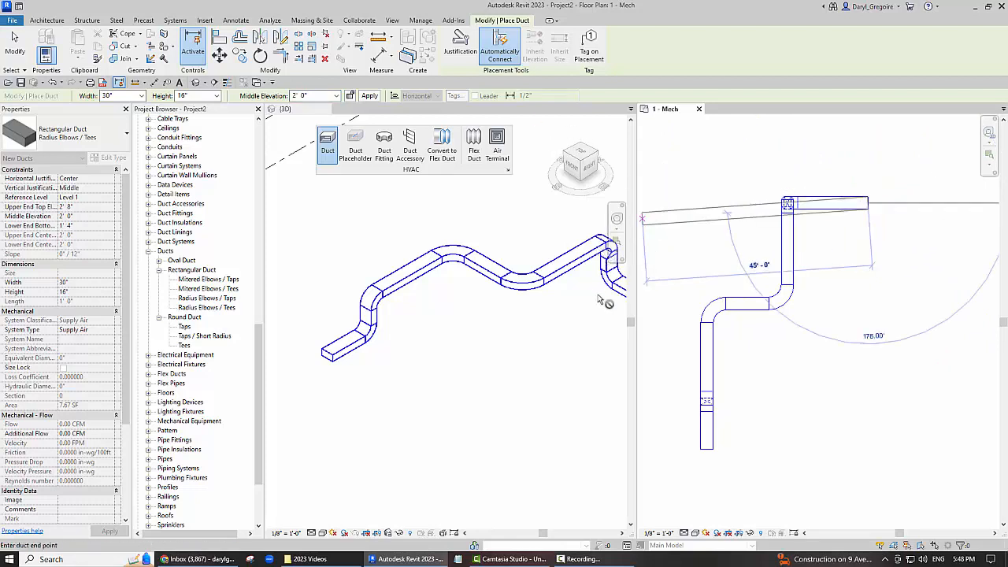
pyautogui.click(517, 300)
pyautogui.moveTo(516, 300); pyautogui.dragTo(430, 308, button='middle')
# Restart the duct from the east end of the 2' segment, set the middle elevation to 7', and extend it straight east.
pyautogui.press('d')
pyautogui.press('t')
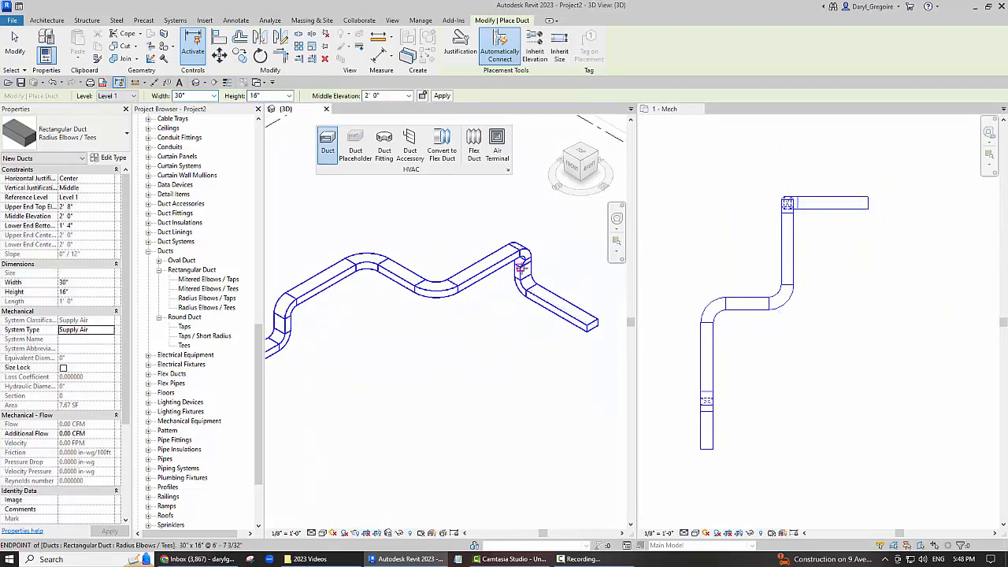
pyautogui.click(893, 225)
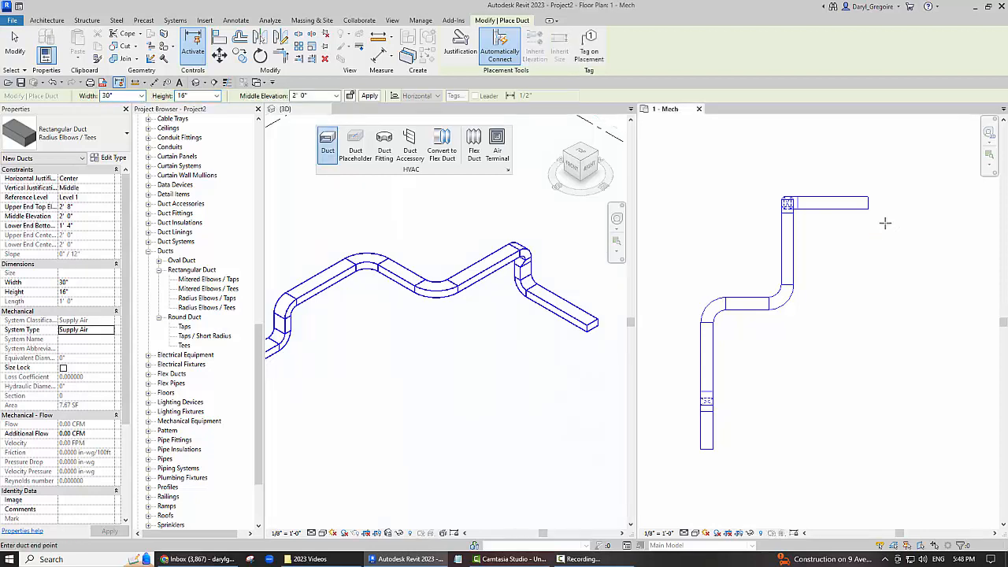
pyautogui.click(885, 223)
pyautogui.press('Escape')
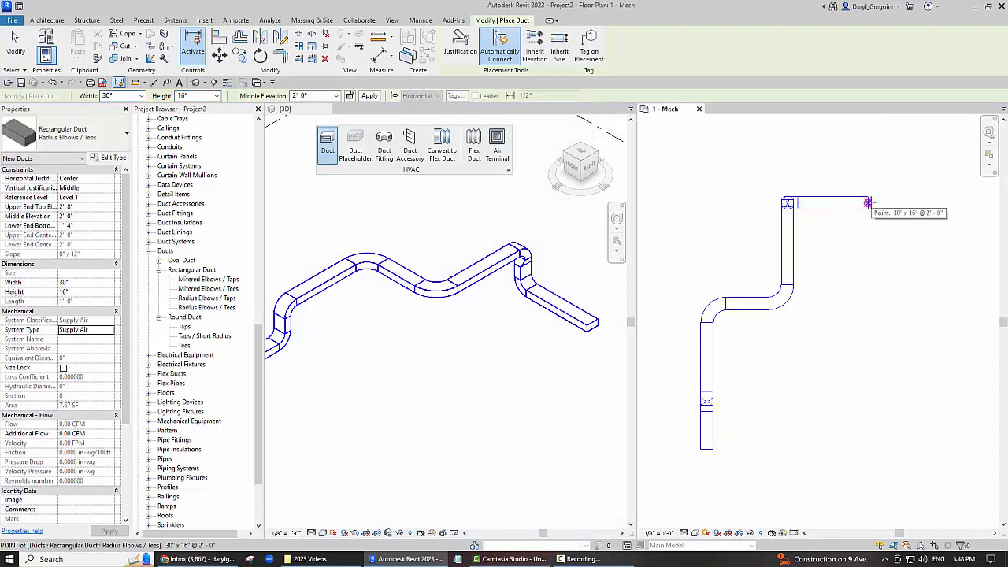
pyautogui.click(868, 203)
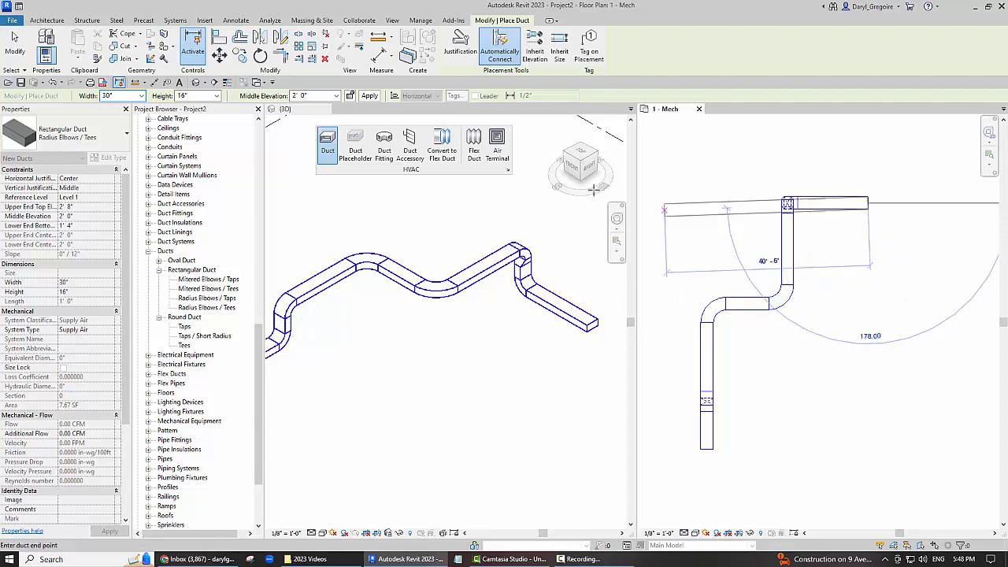
pyautogui.click(337, 96)
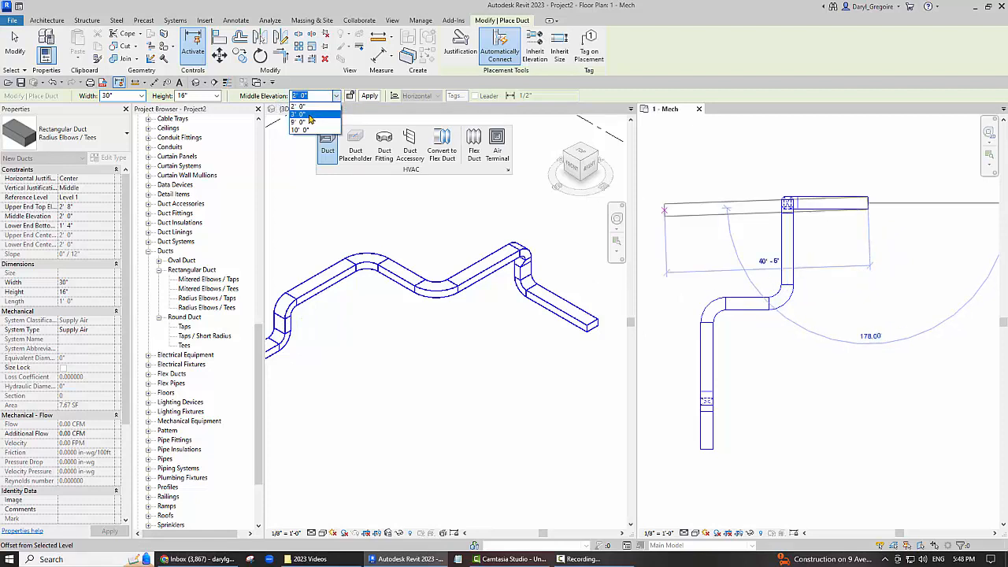
pyautogui.click(311, 115)
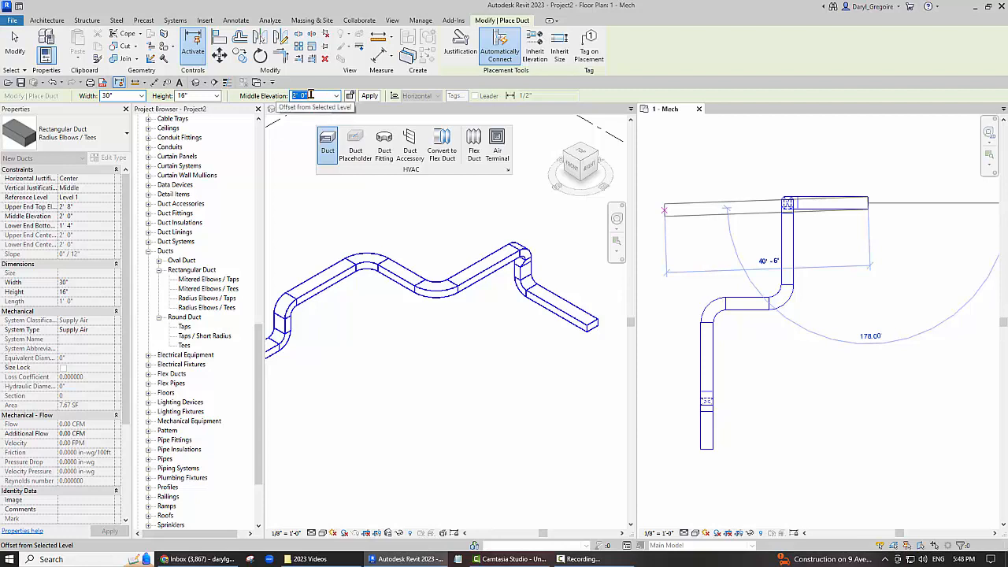
pyautogui.write('7')
pyautogui.press('Return')
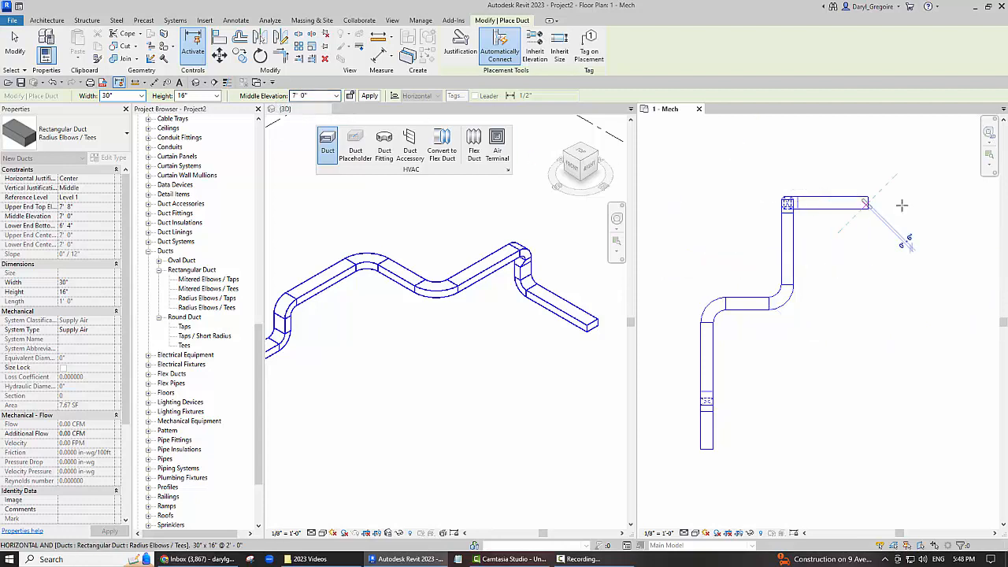
pyautogui.click(941, 203)
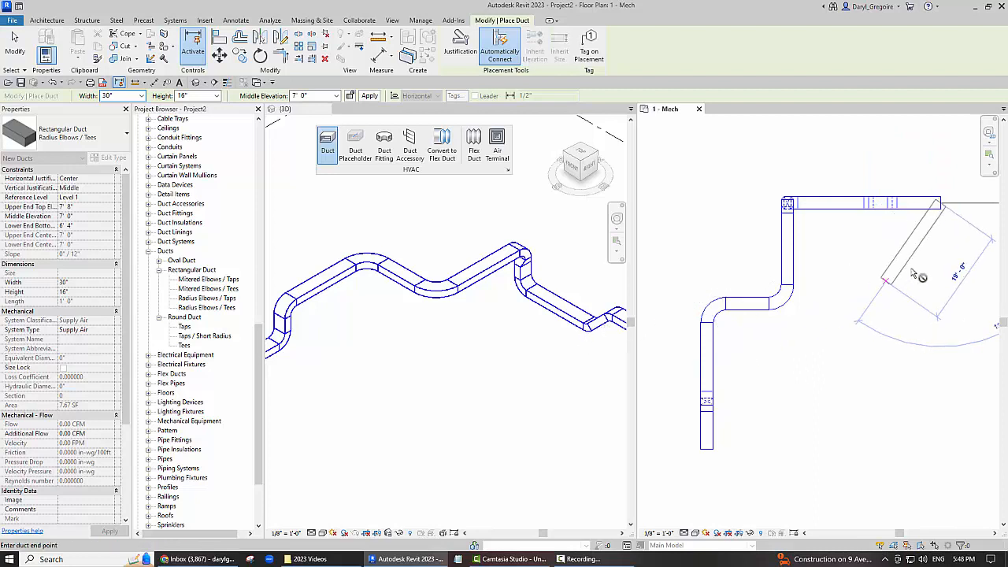
# Turn the 7' run south in the plan and end the duct there.
pyautogui.click(937, 289)
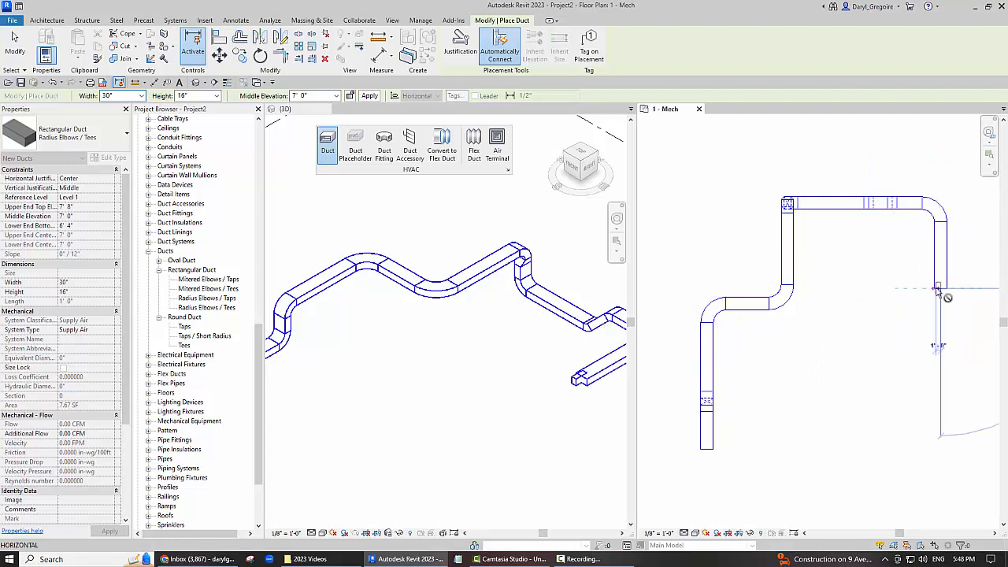
pyautogui.press('Escape')
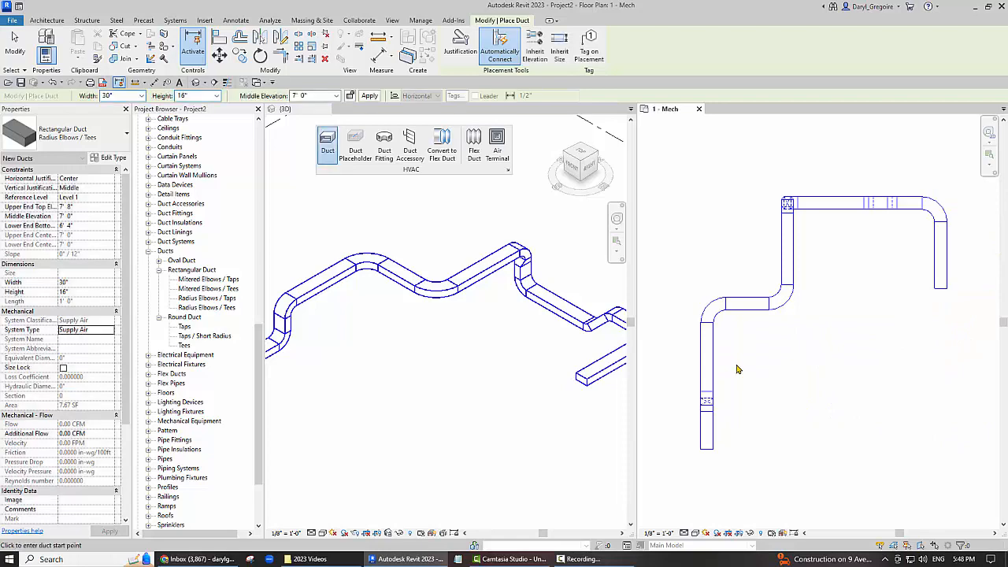
pyautogui.press('Escape')
# Examine the duct run in the 3D view, checking the elevations of individual segments and the fittings between them.
pyautogui.scroll(-2, 508, 370)
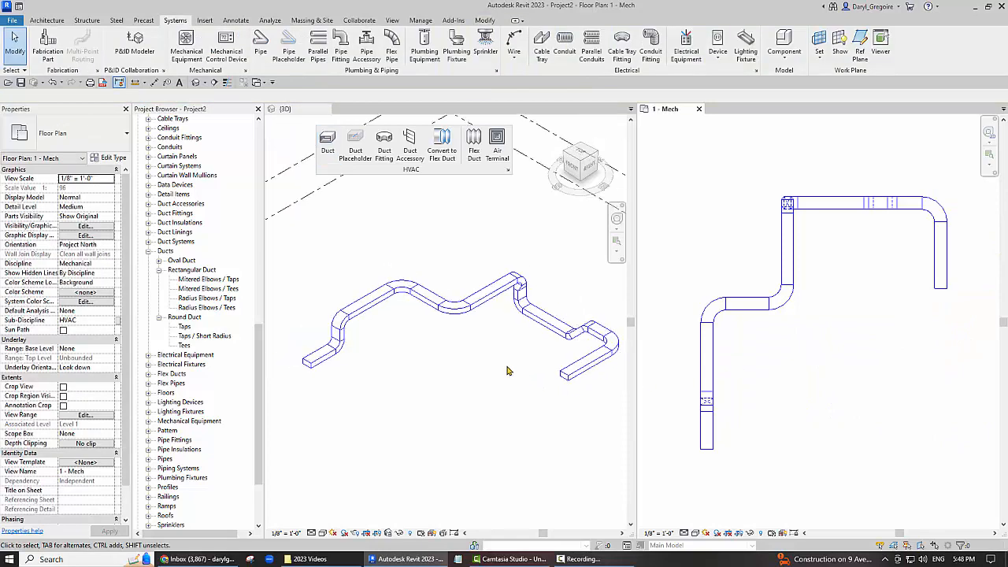
pyautogui.click(443, 368)
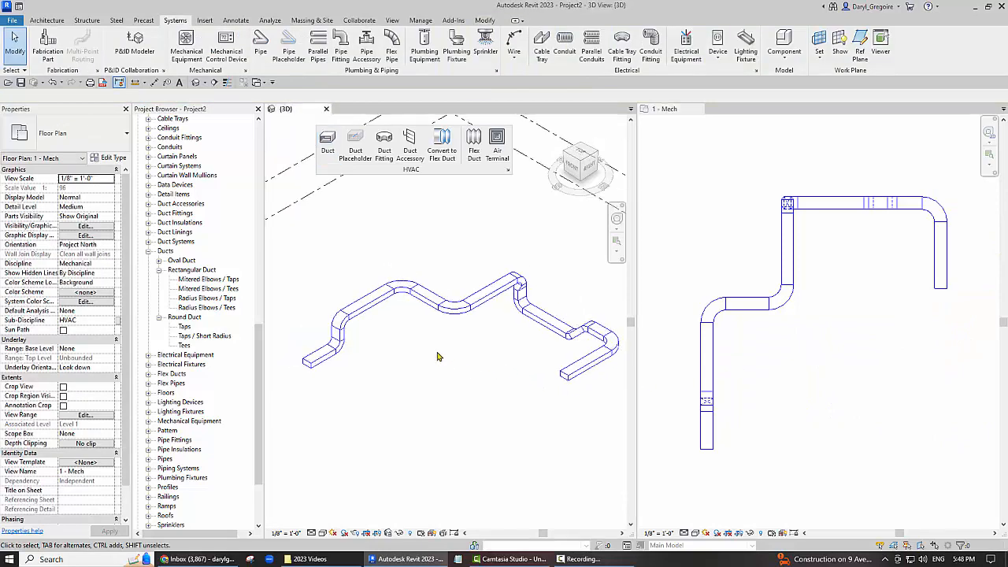
pyautogui.click(317, 364)
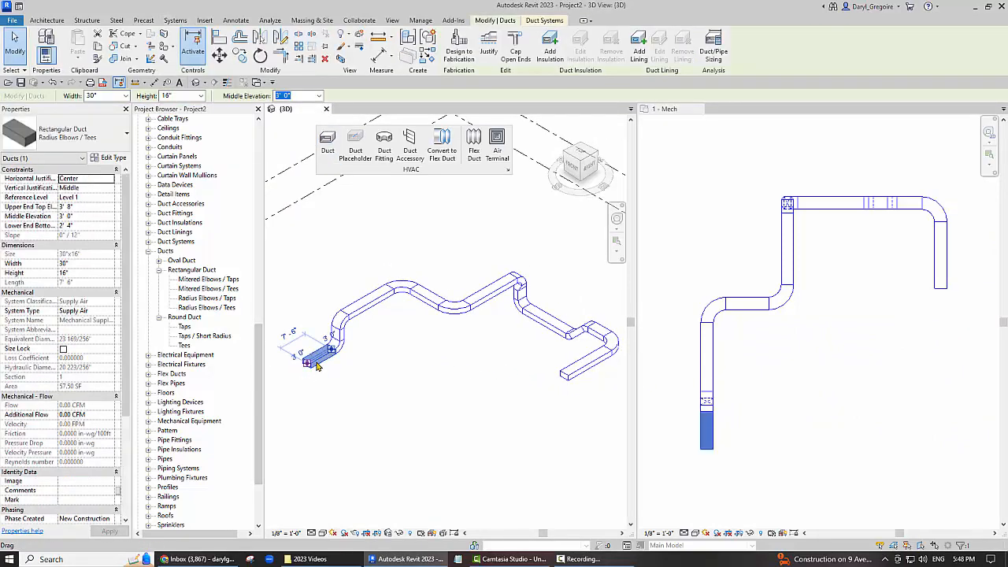
pyautogui.click(367, 308)
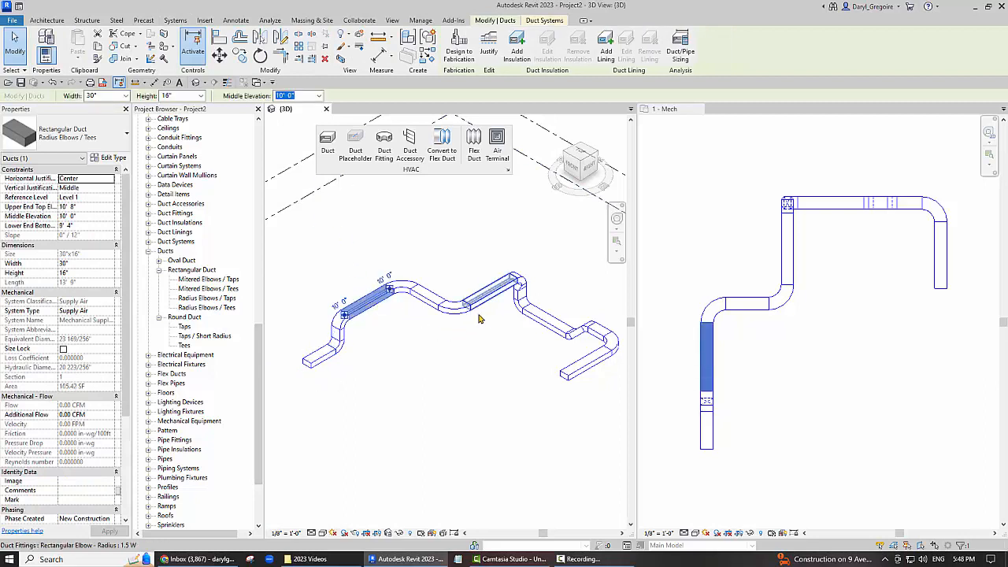
pyautogui.click(542, 322)
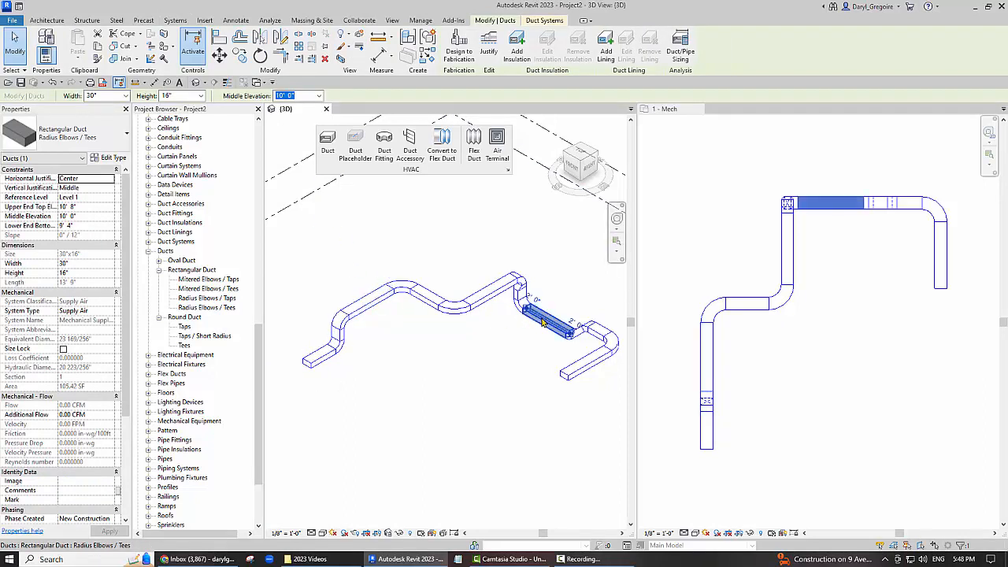
pyautogui.click(598, 337)
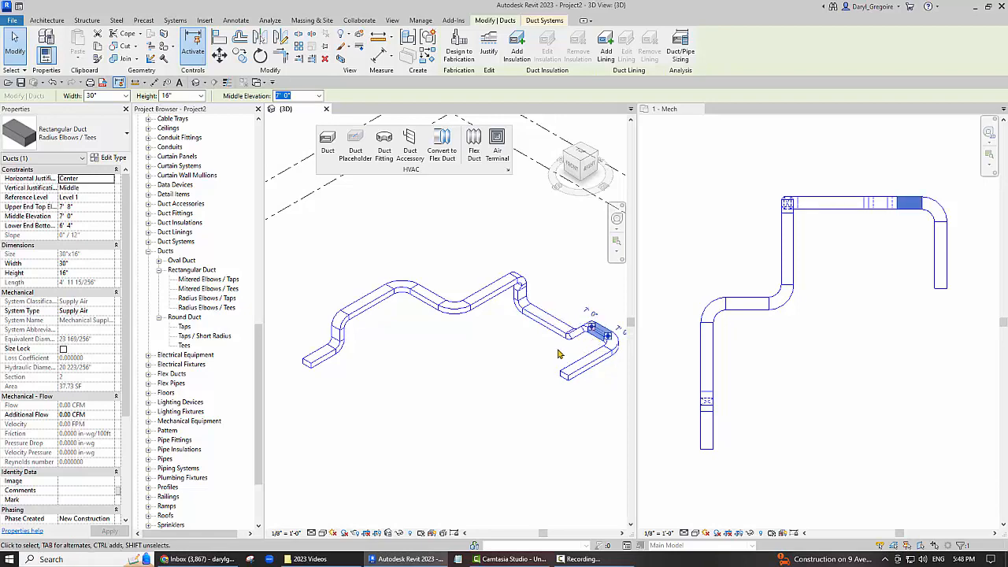
pyautogui.click(506, 348)
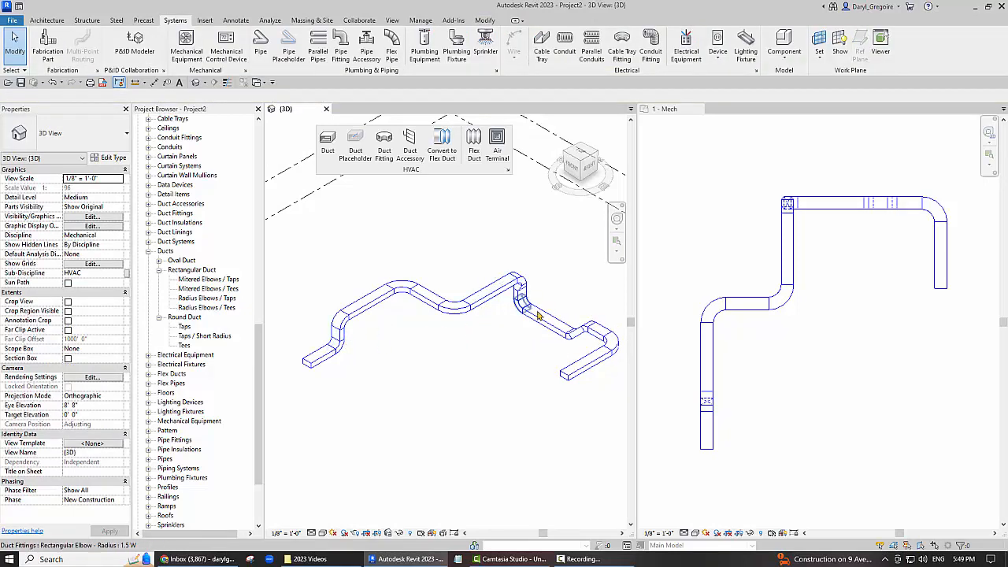
pyautogui.scroll(2, 586, 344)
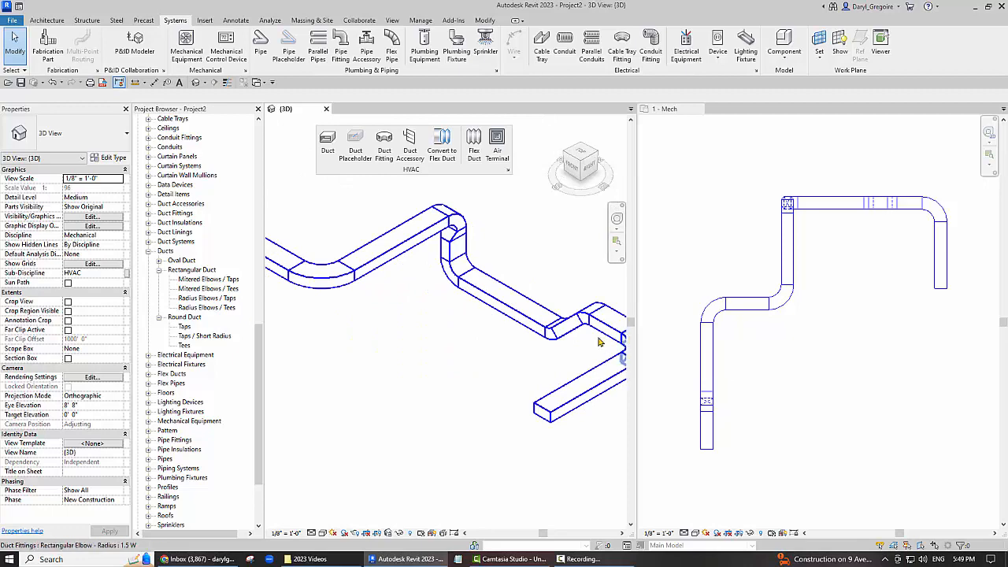
pyautogui.scroll(-3, 583, 342)
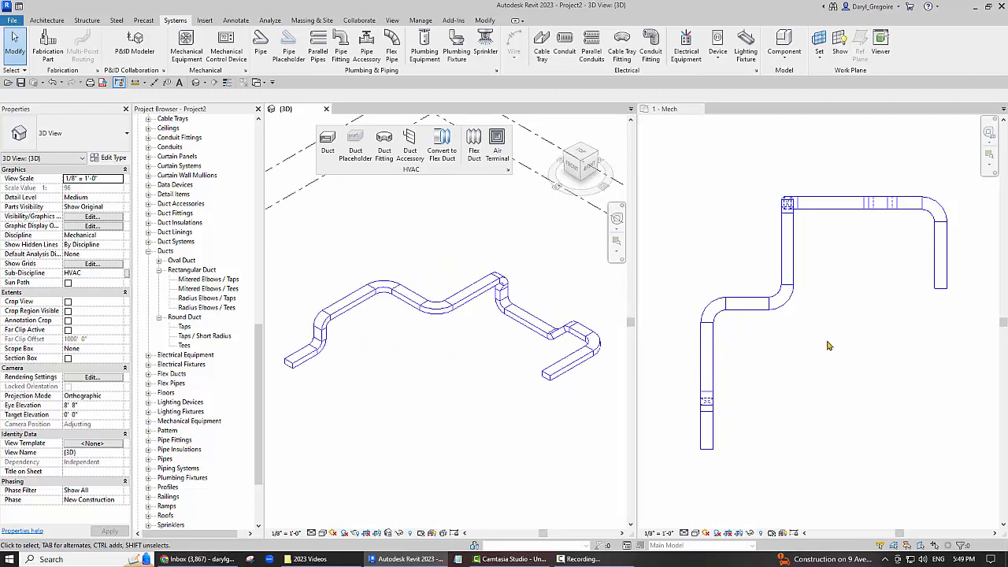
# Draw a Radius Elbows / Taps branch in the plan from the midpoint of the southward 7' duct, running west and then south.
pyautogui.click(848, 382)
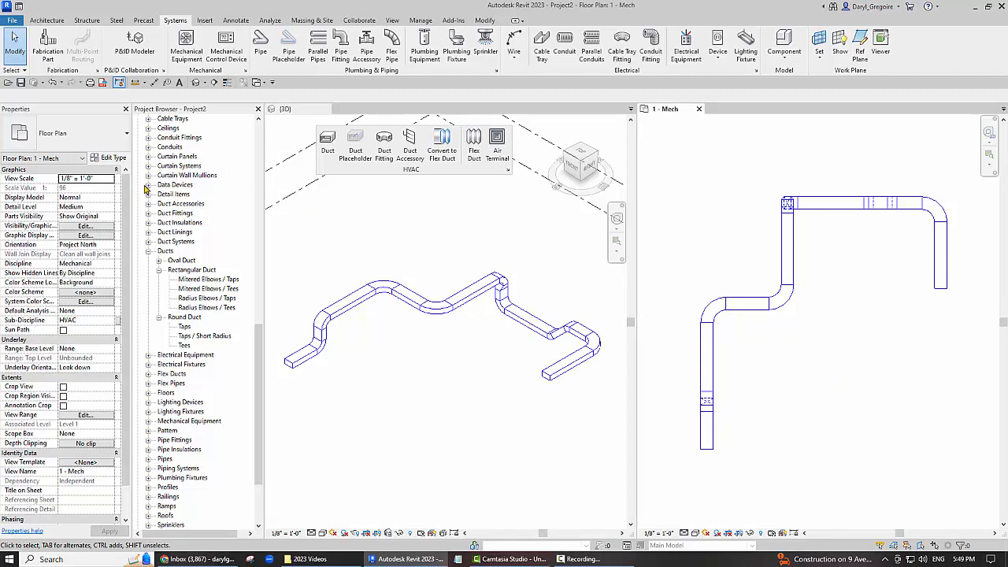
pyautogui.click(327, 143)
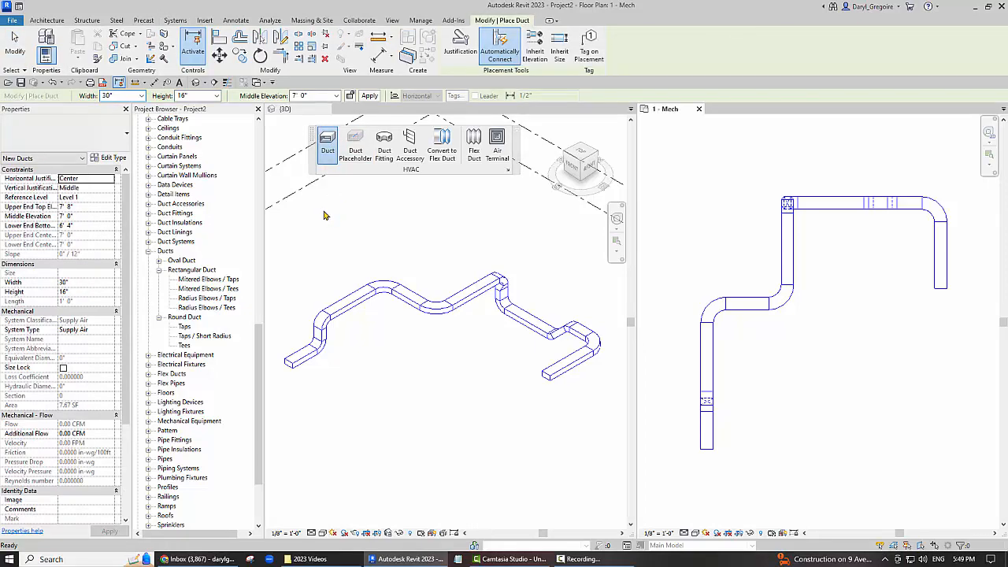
pyautogui.click(124, 134)
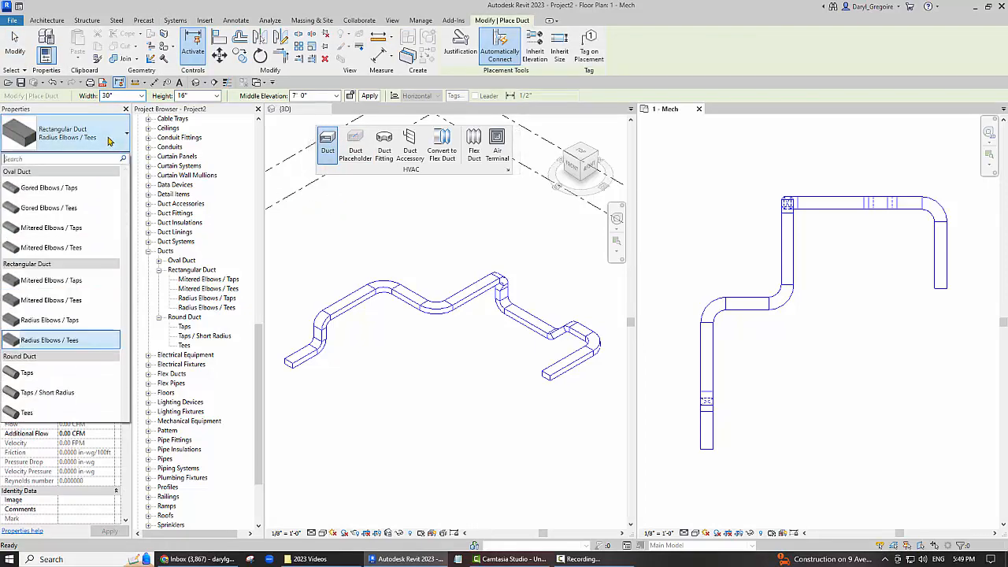
pyautogui.moveTo(87, 340)
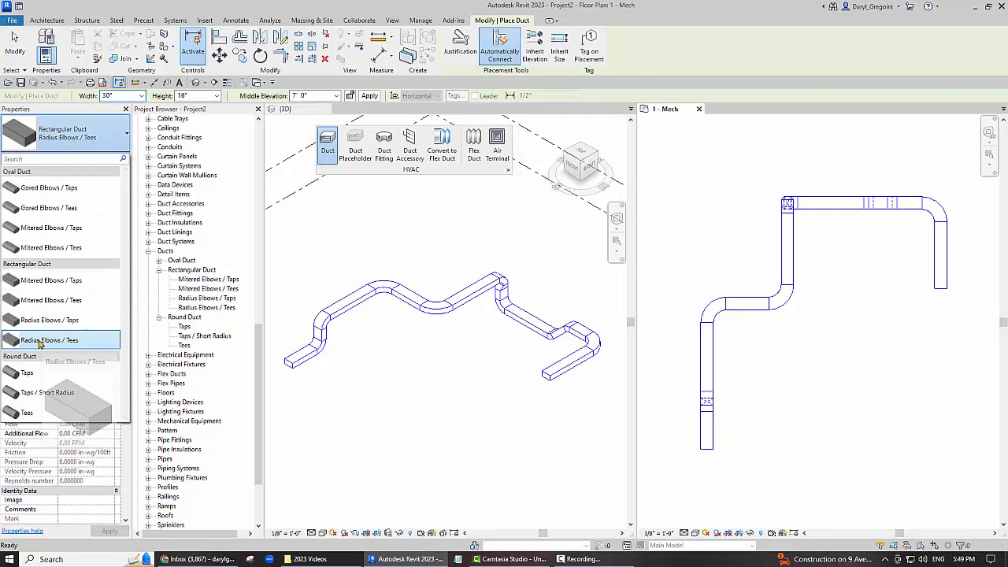
pyautogui.click(77, 321)
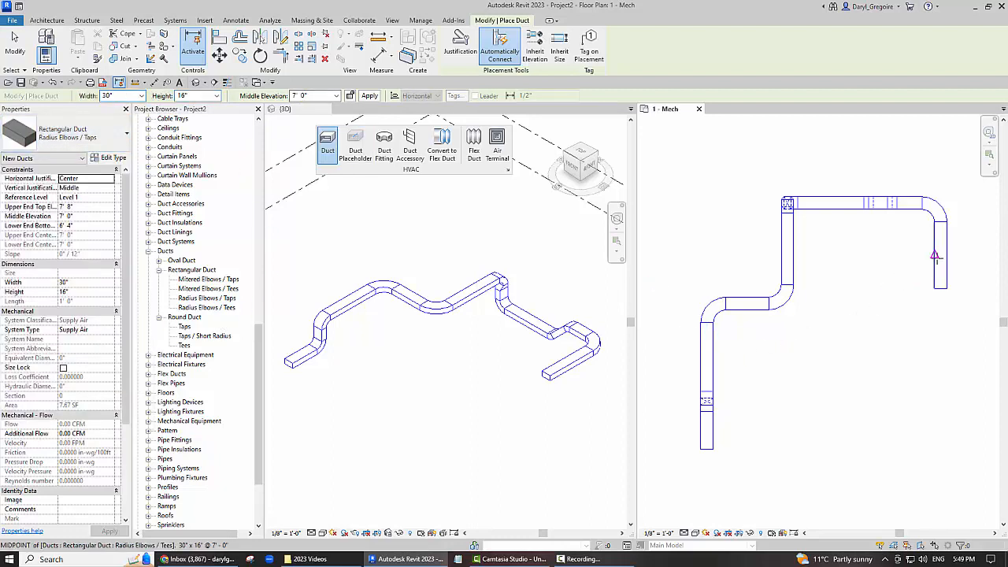
pyautogui.click(941, 256)
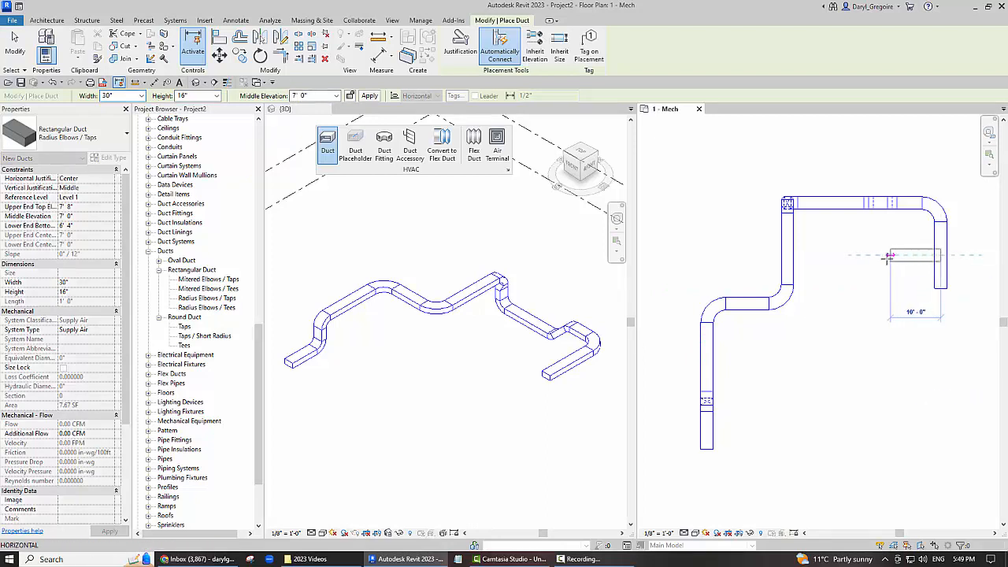
pyautogui.click(886, 264)
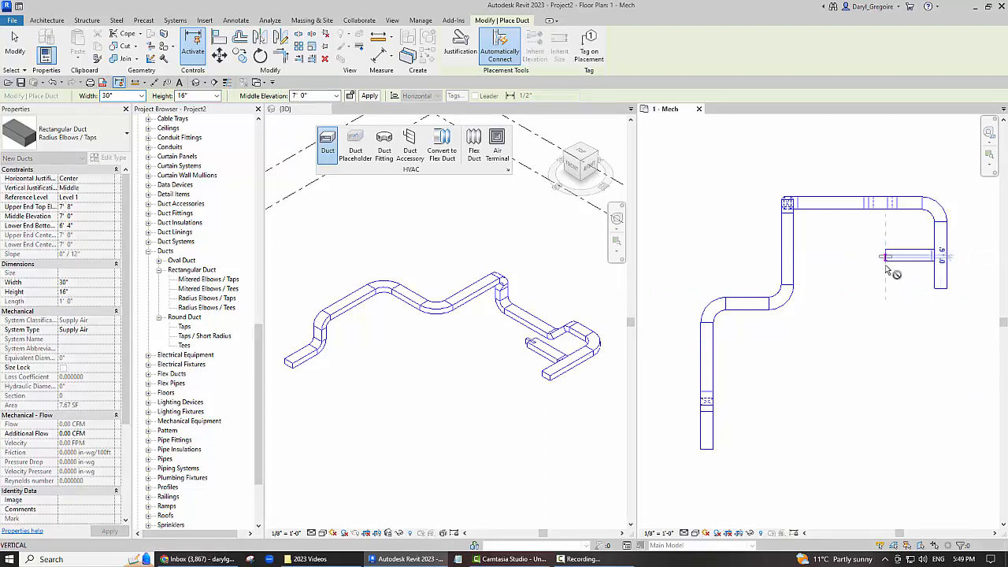
pyautogui.click(883, 314)
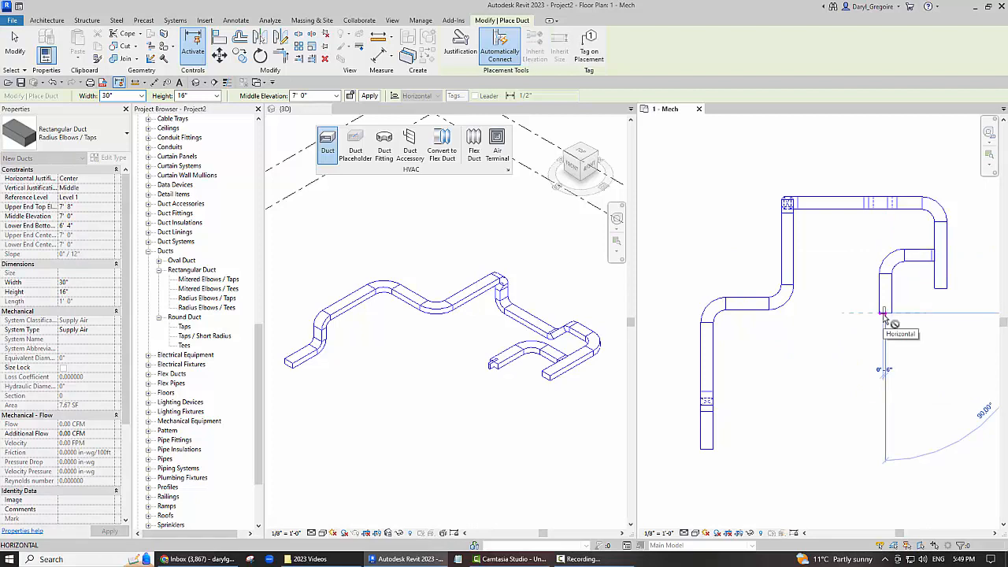
pyautogui.press('Escape')
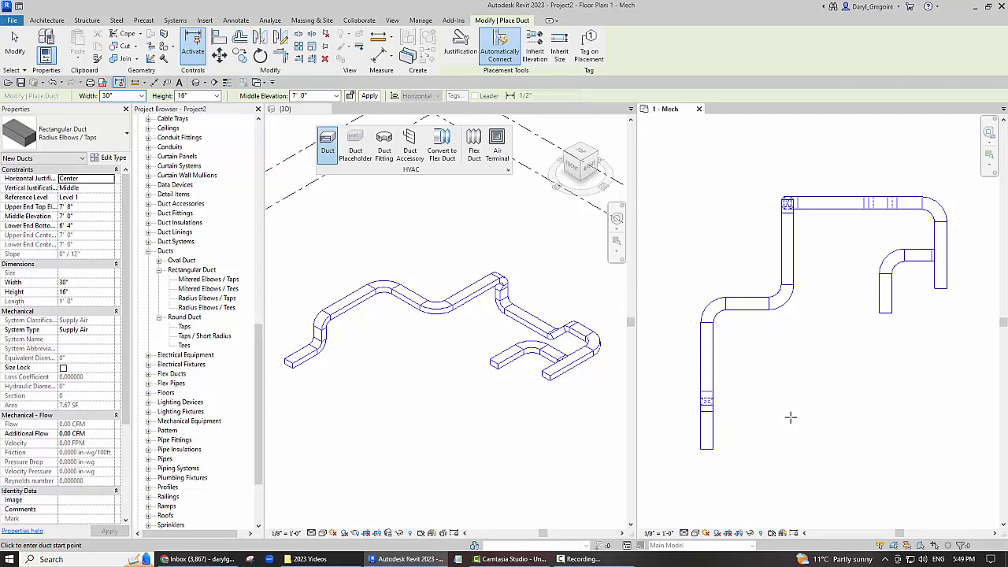
# Draw a branch at 7' middle elevation from the first 3' duct, running east about 17', and extend it farther east.
pyautogui.click(708, 429)
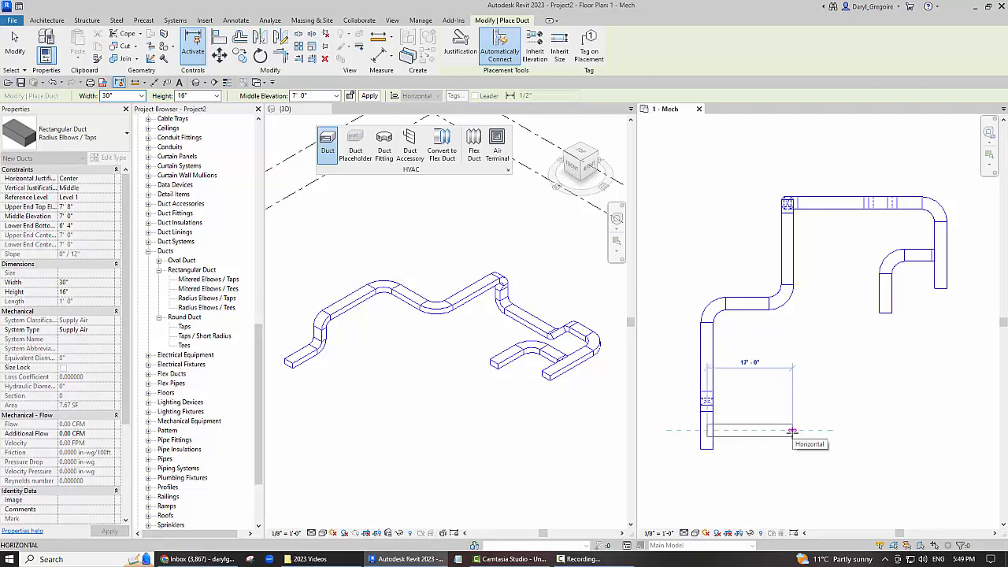
pyautogui.click(792, 431)
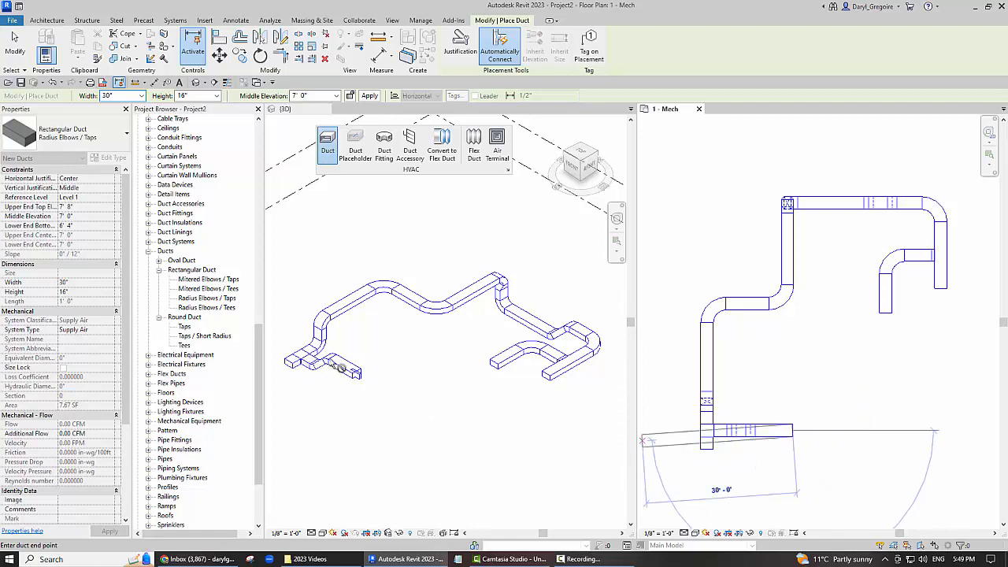
pyautogui.click(859, 431)
pyautogui.press('Escape')
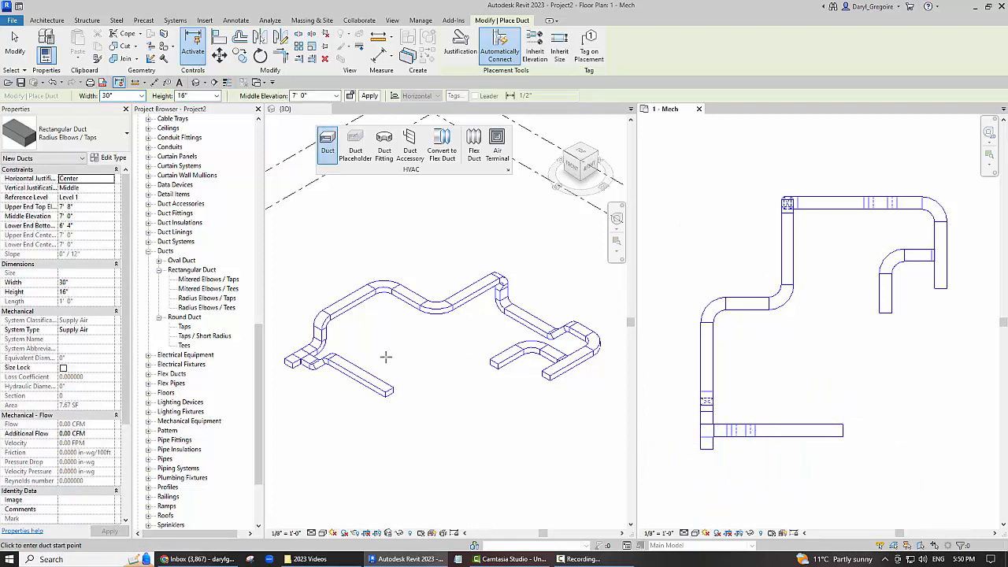
pyautogui.click(338, 384)
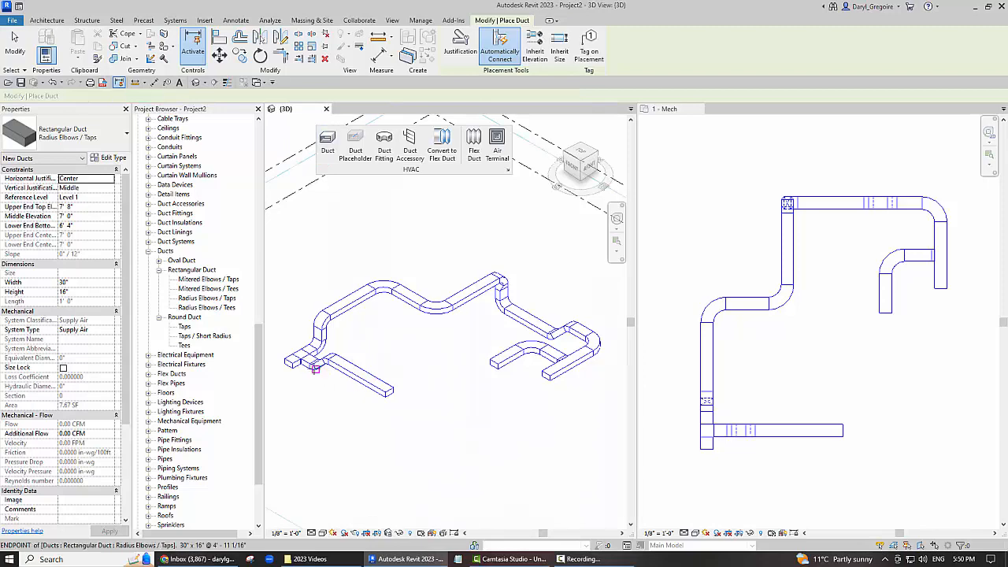
# Start placing a new duct using the Round Duct type Taps.
pyautogui.scroll(2, 323, 360)
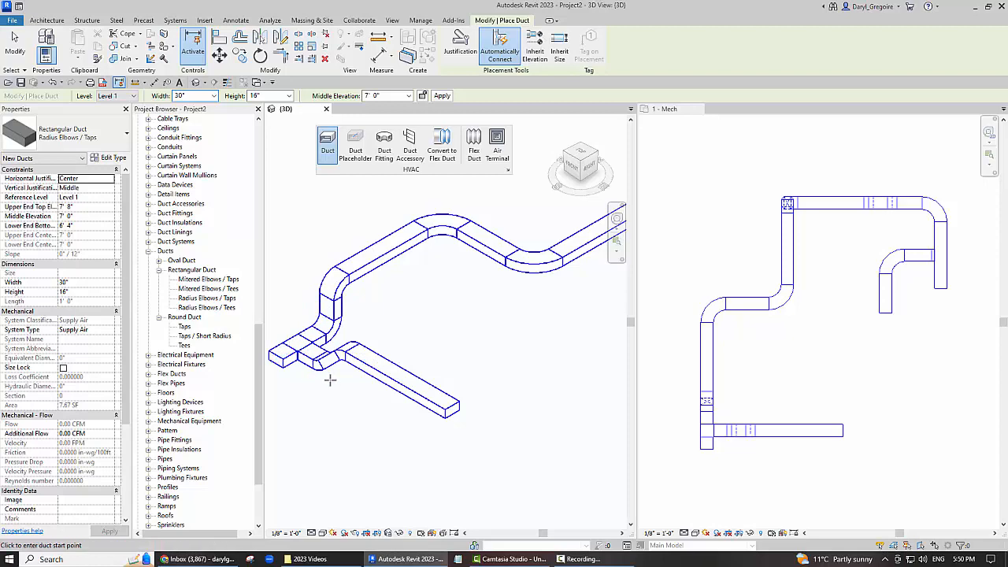
pyautogui.scroll(-4, 330, 380)
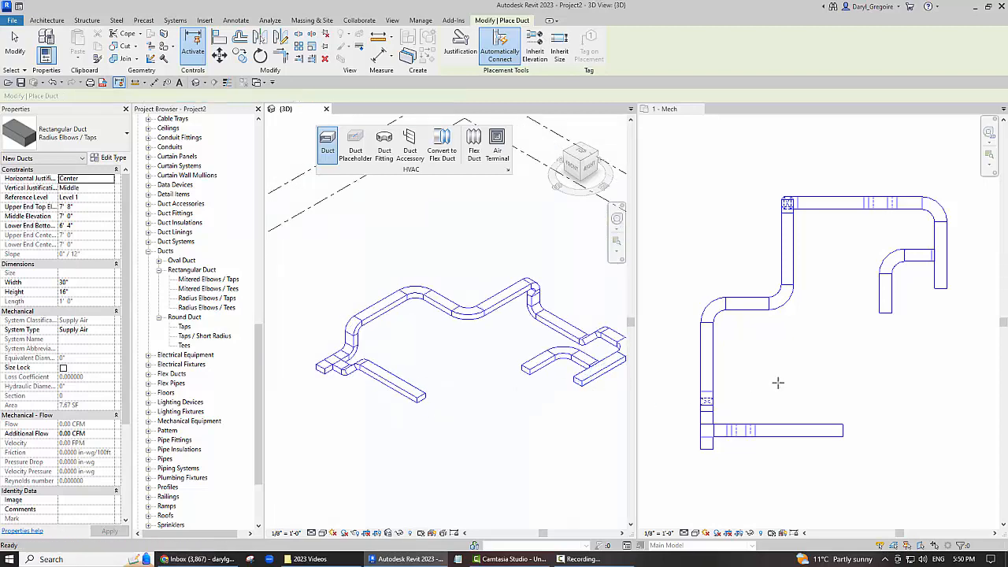
pyautogui.press('Escape')
pyautogui.moveTo(553, 408); pyautogui.dragTo(533, 414, button='middle')
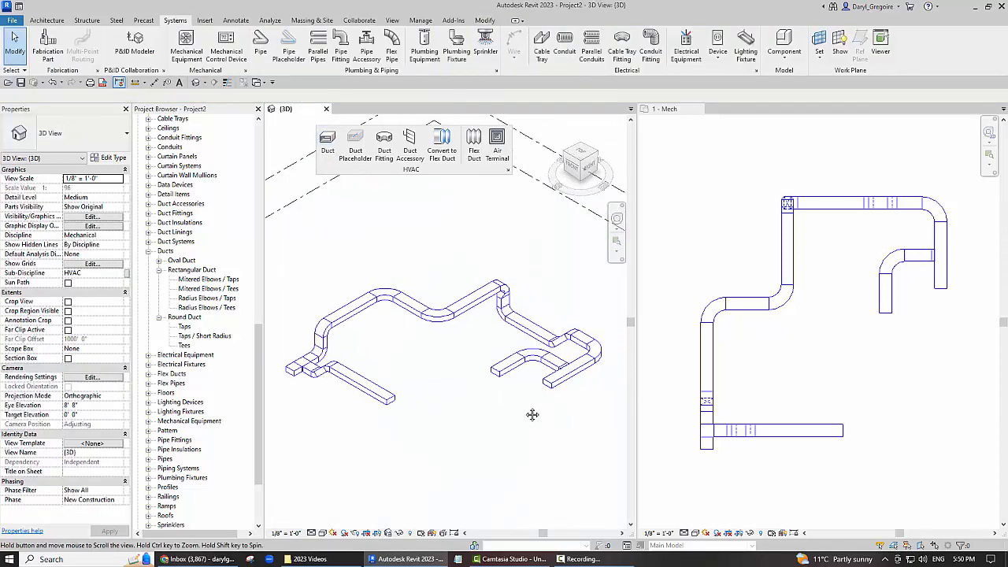
pyautogui.click(327, 148)
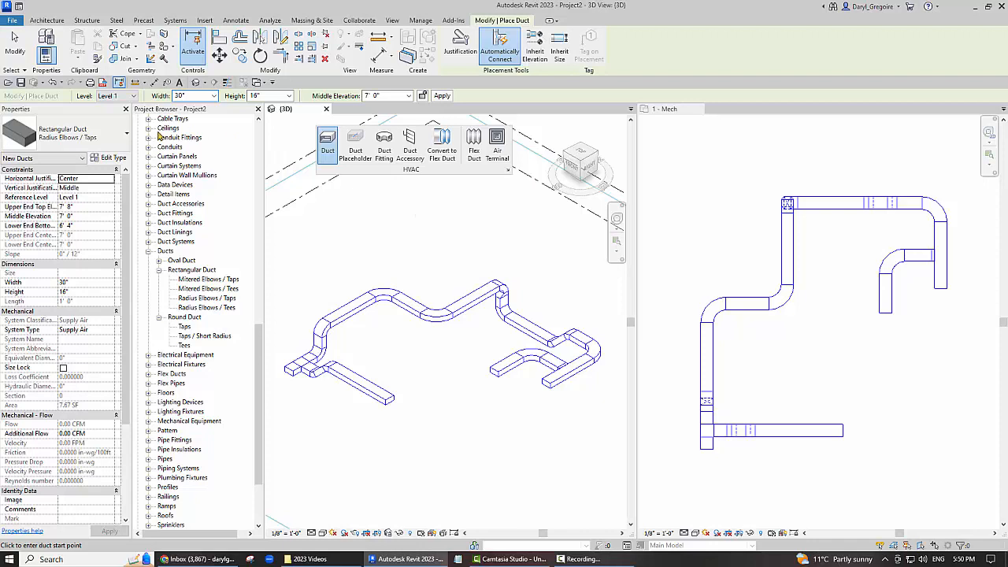
pyautogui.click(91, 139)
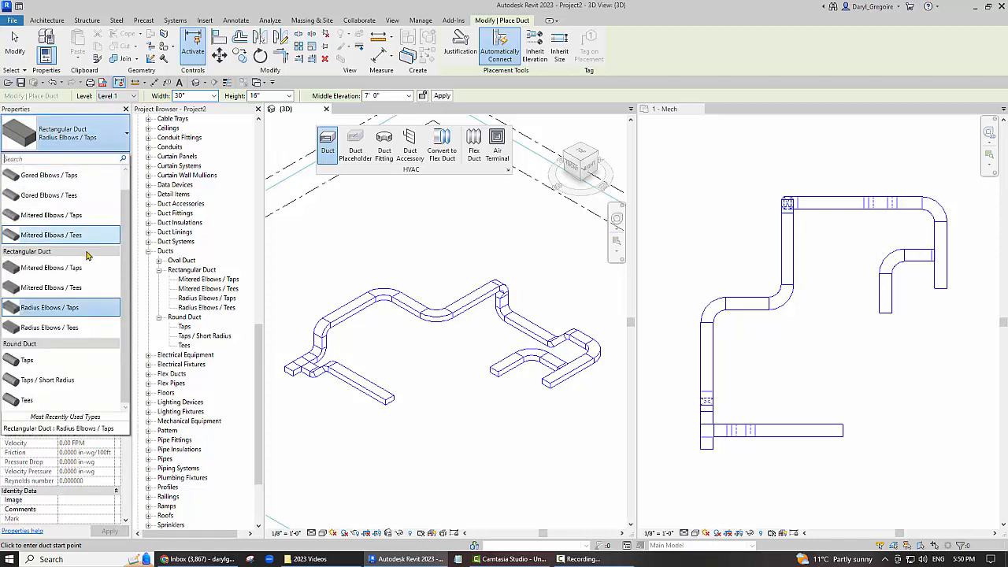
pyautogui.moveTo(44, 290)
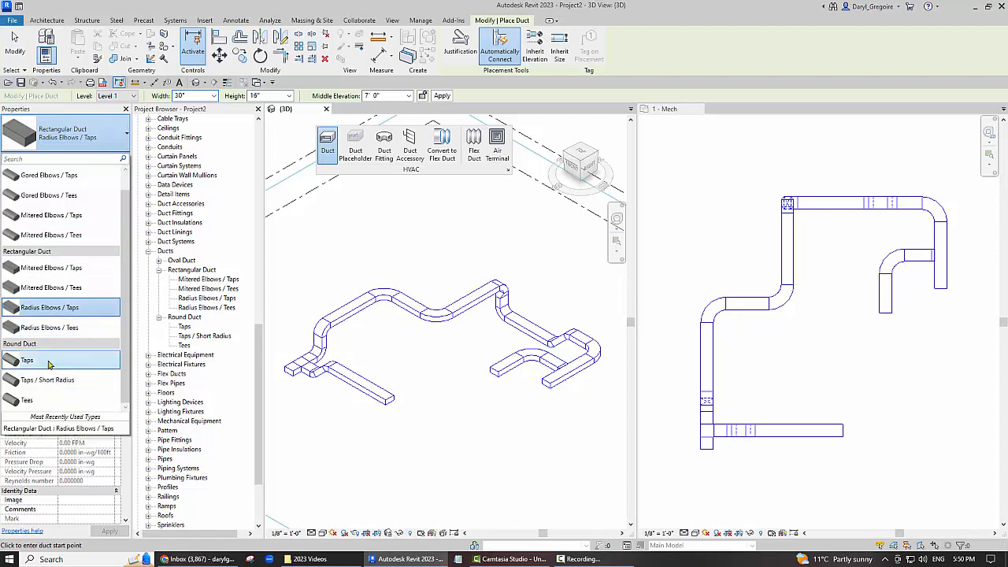
pyautogui.moveTo(35, 402)
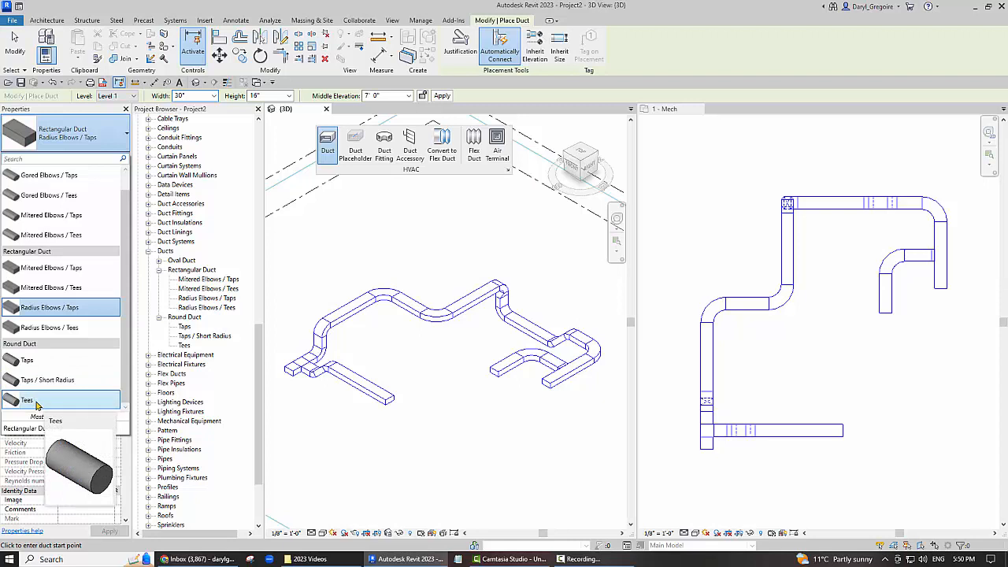
pyautogui.click(38, 362)
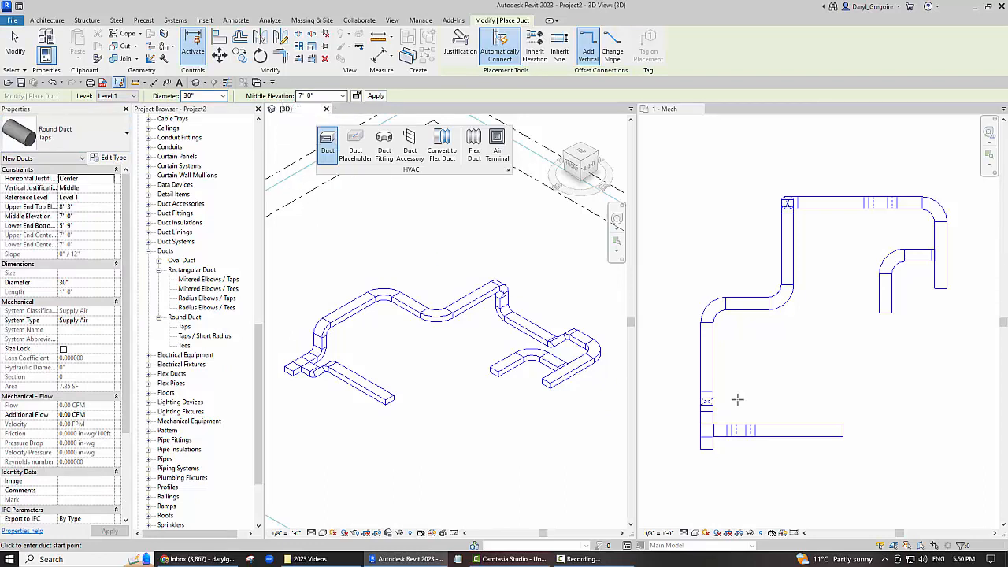
# Draw a 14" round branch in the plan from near the south end of the eastern duct, running east, south, and then west.
pyautogui.click(945, 276)
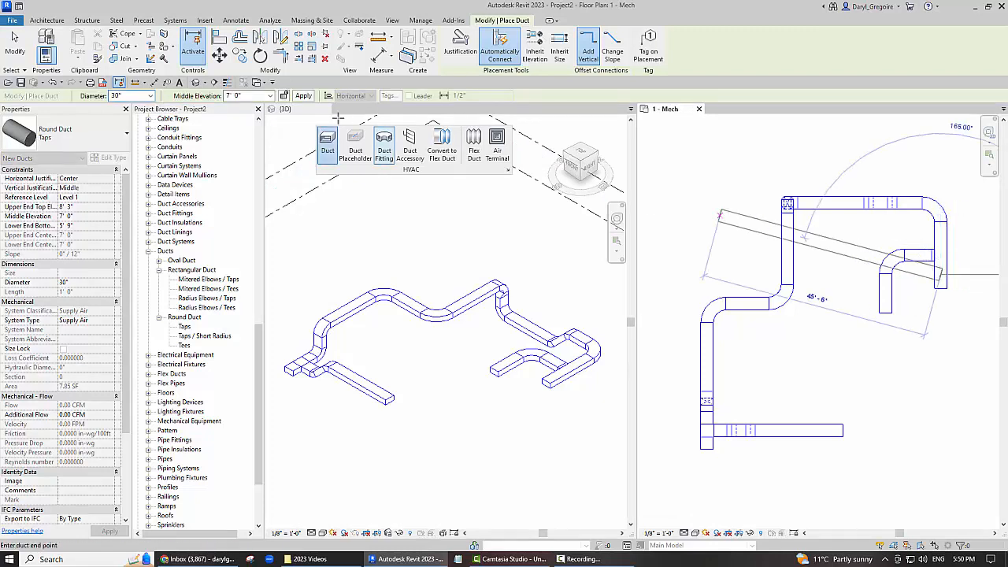
pyautogui.click(150, 96)
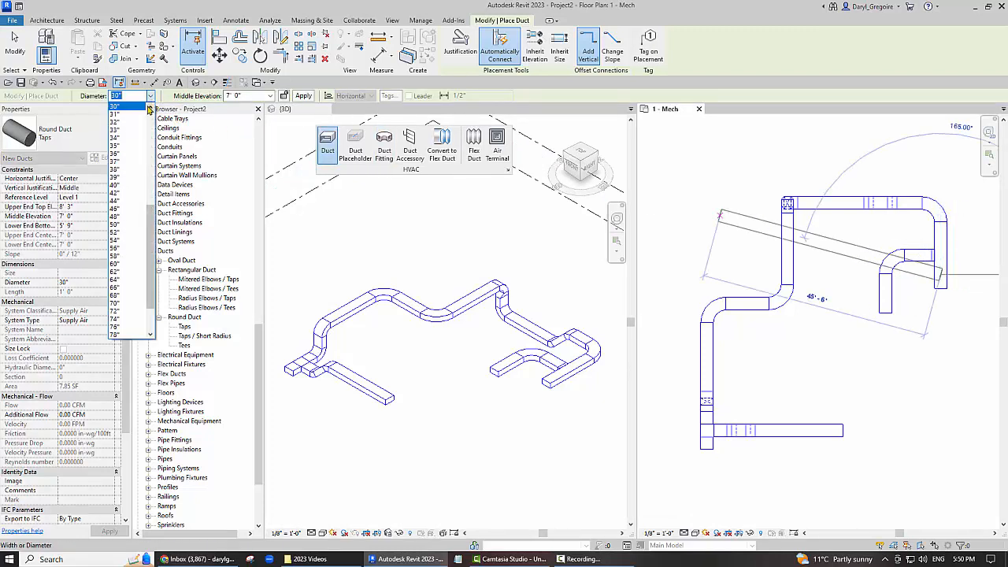
pyautogui.scroll(3, 150, 108)
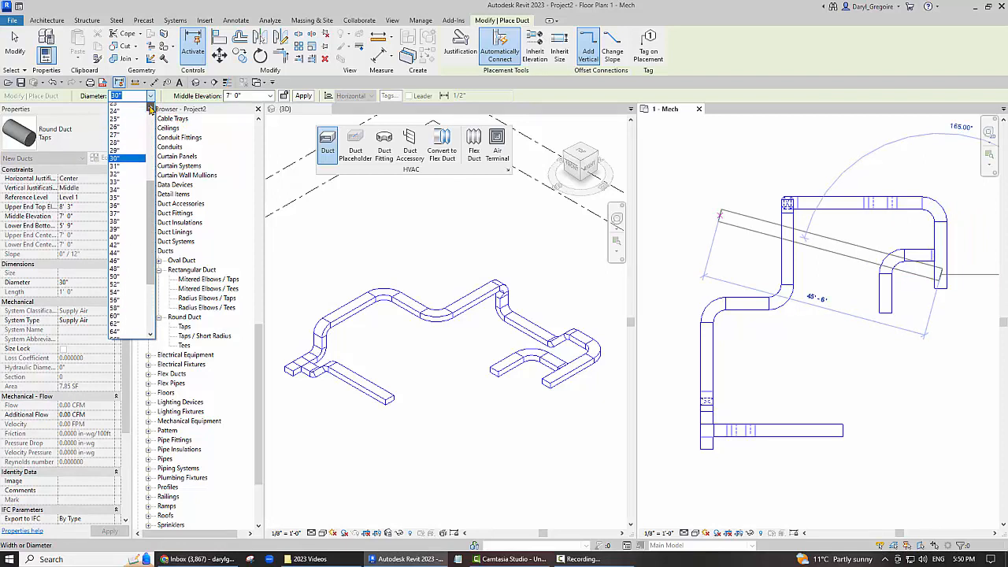
pyautogui.scroll(3, 150, 107)
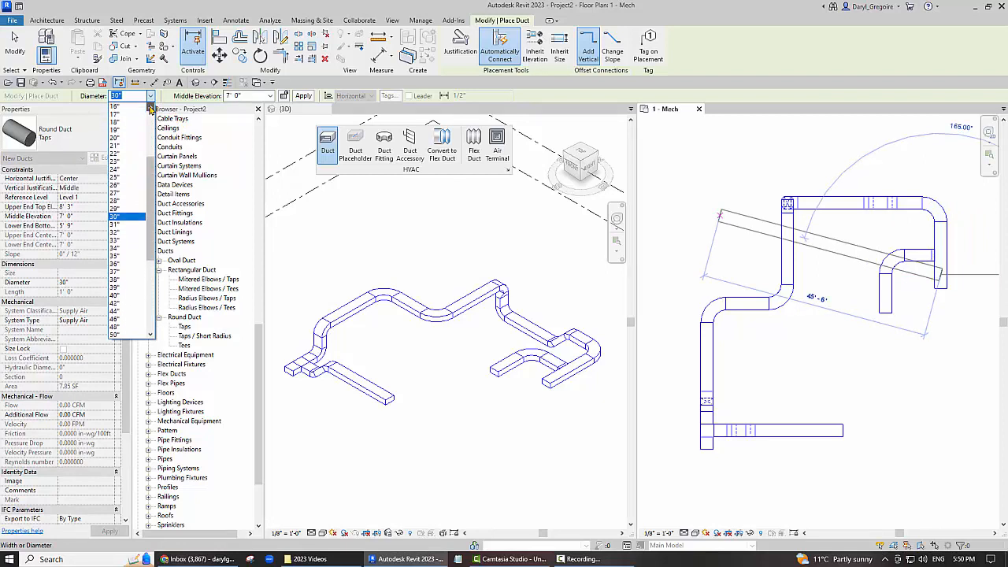
pyautogui.scroll(2, 127, 256)
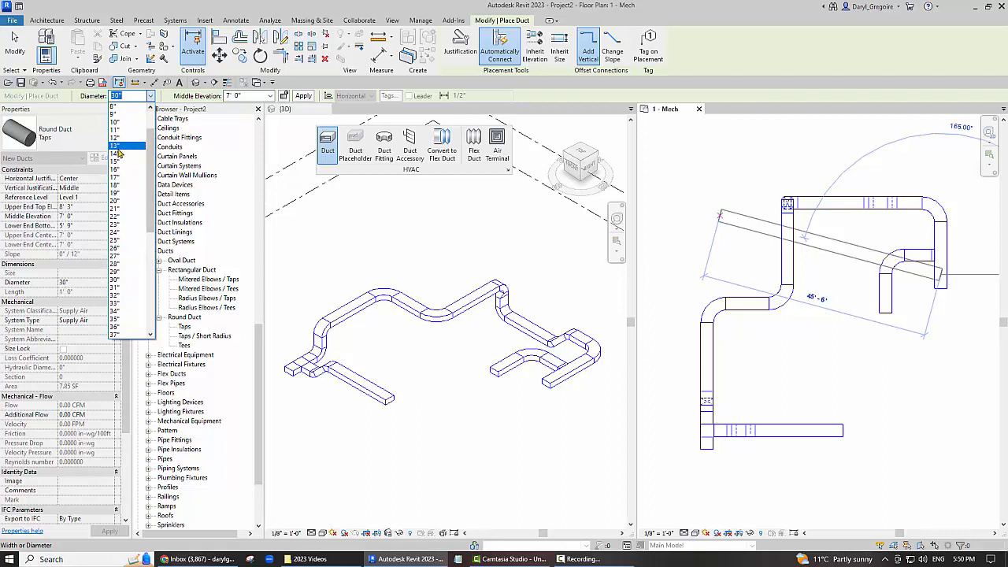
pyautogui.click(117, 153)
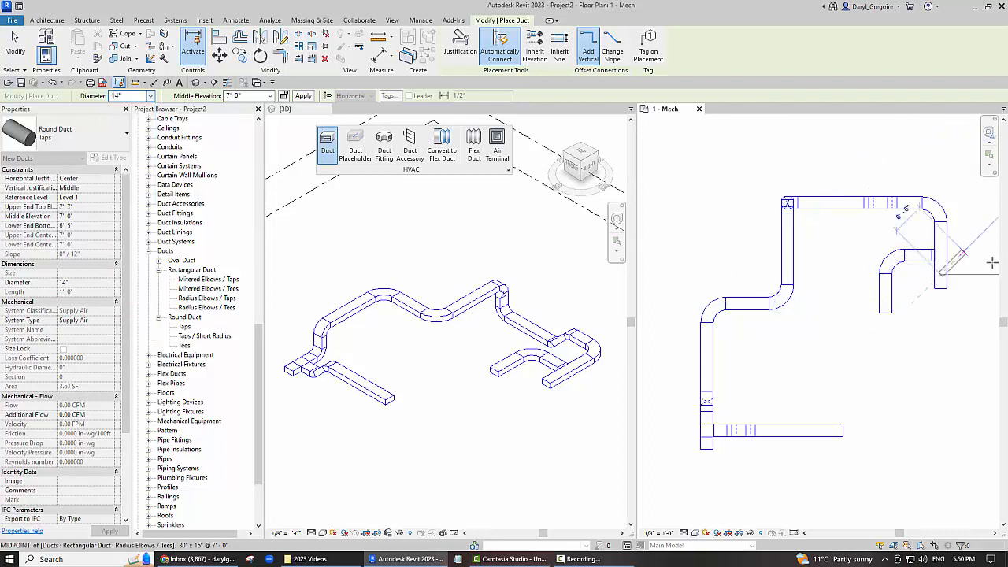
pyautogui.click(985, 325)
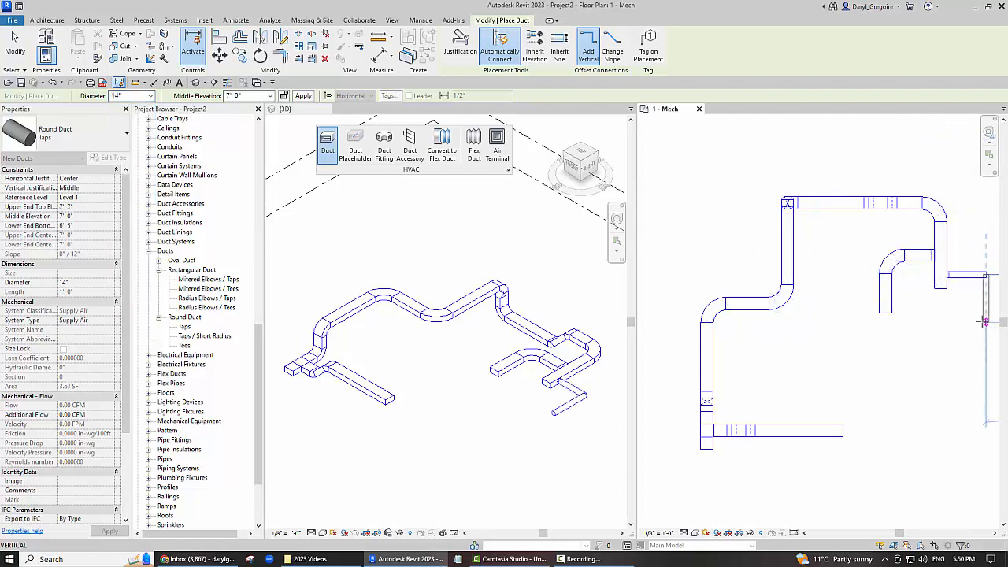
pyautogui.click(949, 332)
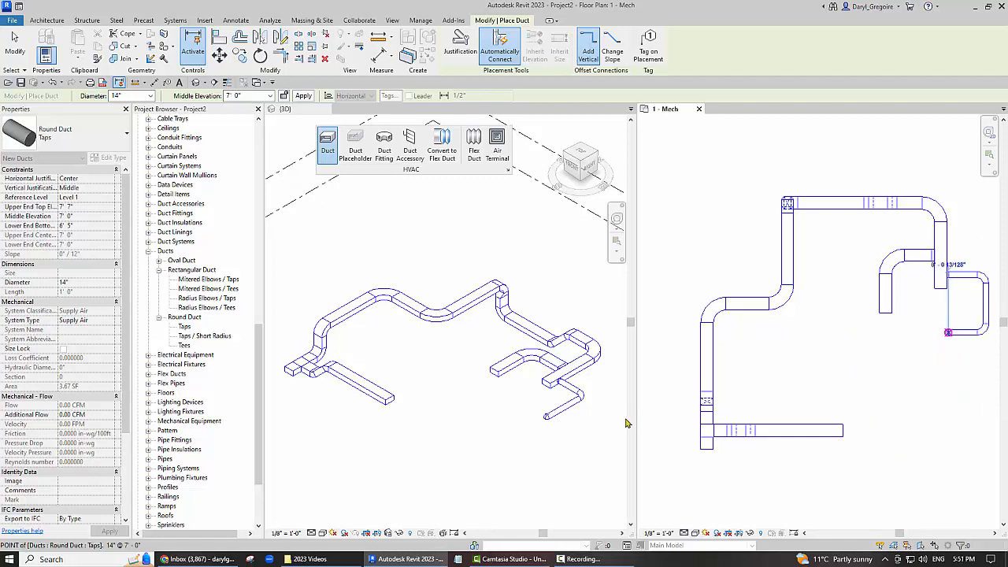
pyautogui.press('Escape')
pyautogui.press('Escape')
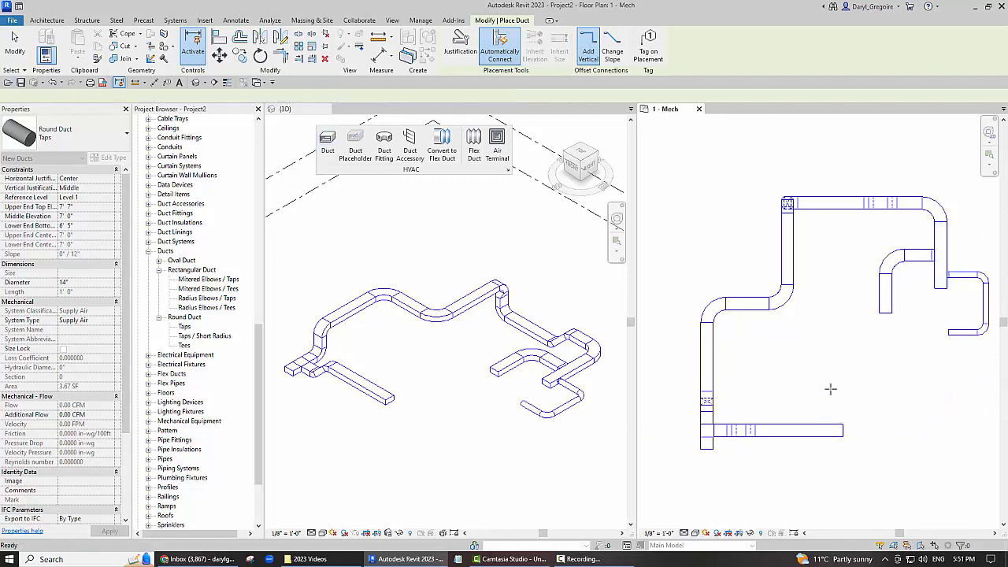
# Draw a 14" round branch at 2' middle elevation from the western north-south duct, running east, south, and then about 7'-6" east.
pyautogui.press('d')
pyautogui.press('t')
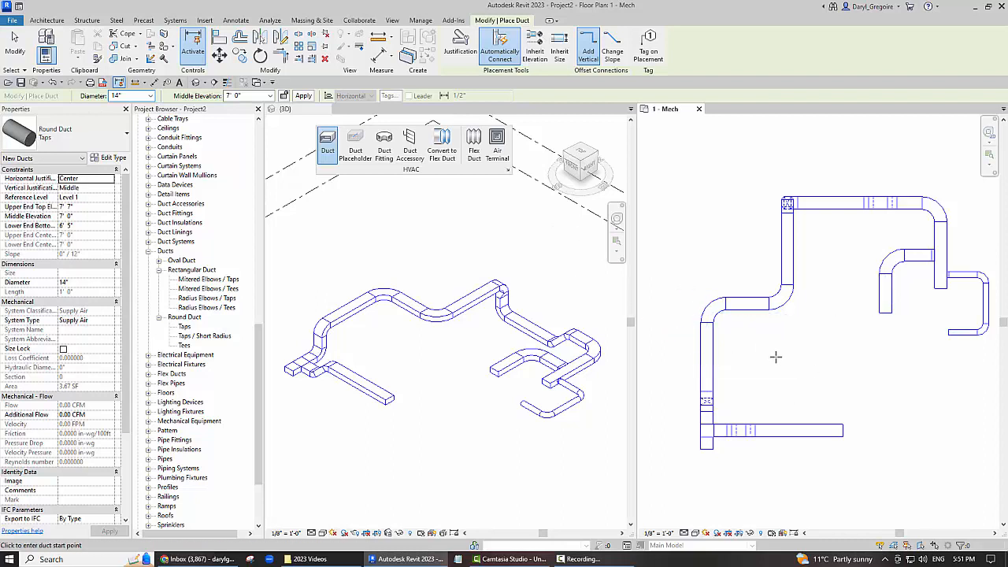
pyautogui.click(706, 346)
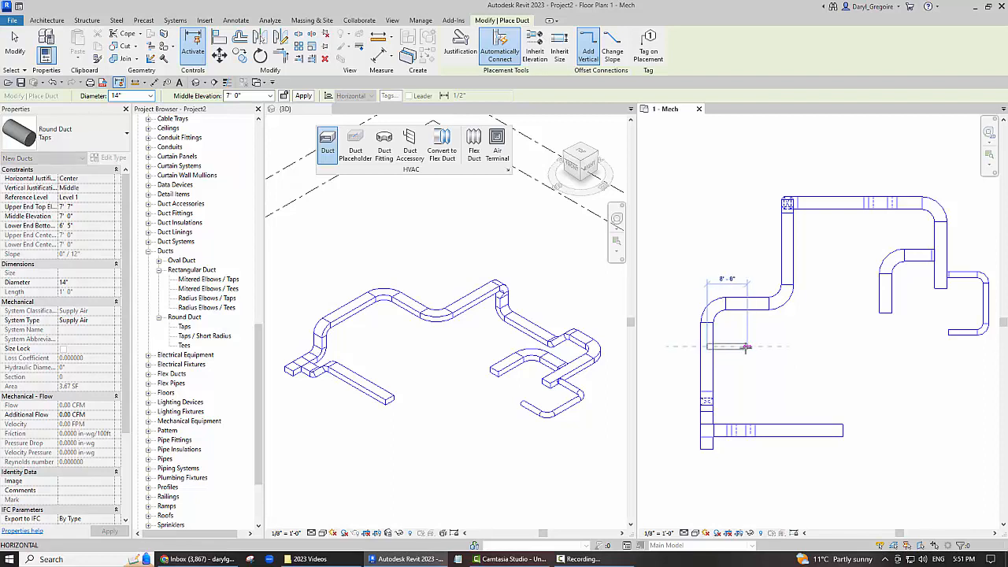
pyautogui.click(269, 96)
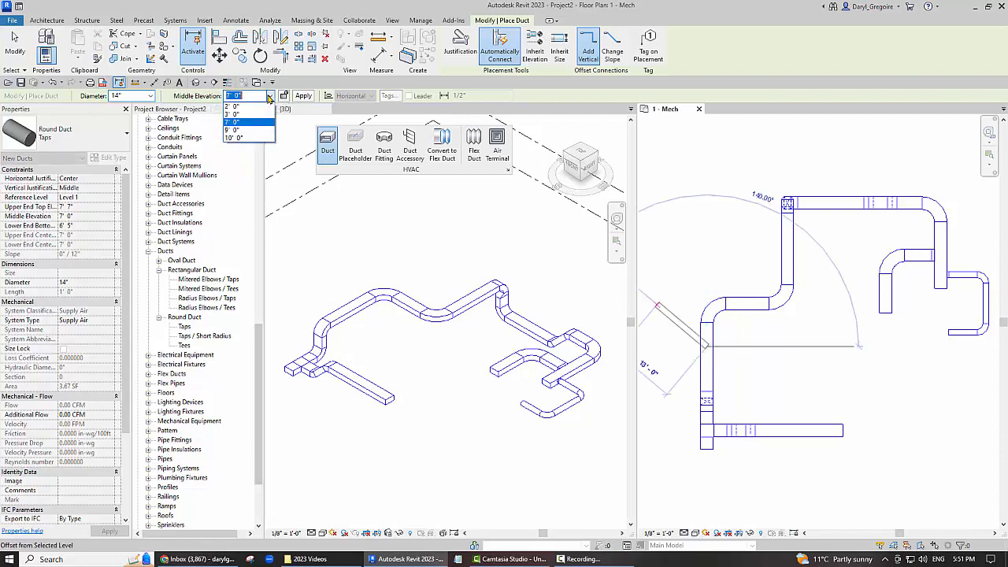
pyautogui.click(236, 106)
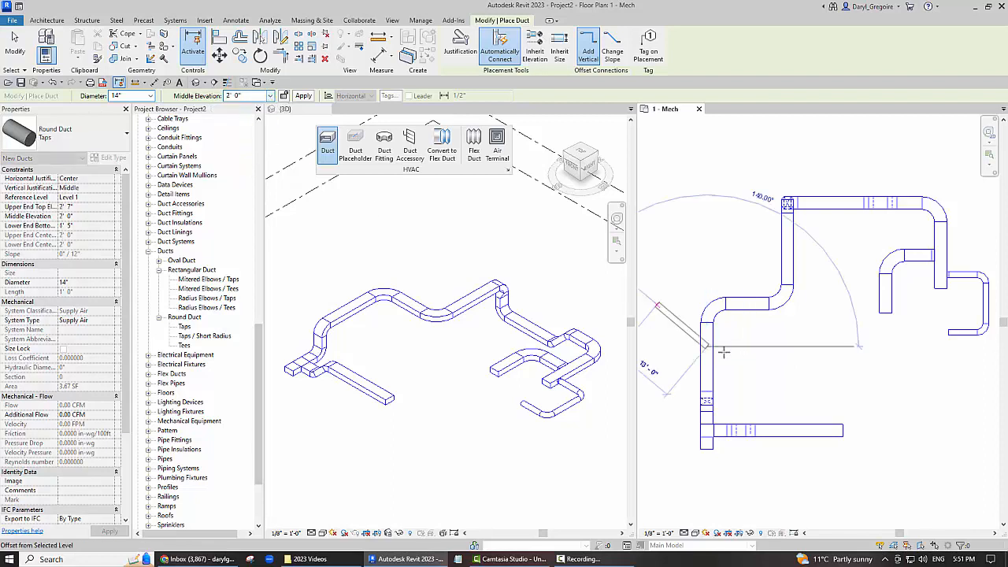
pyautogui.click(764, 346)
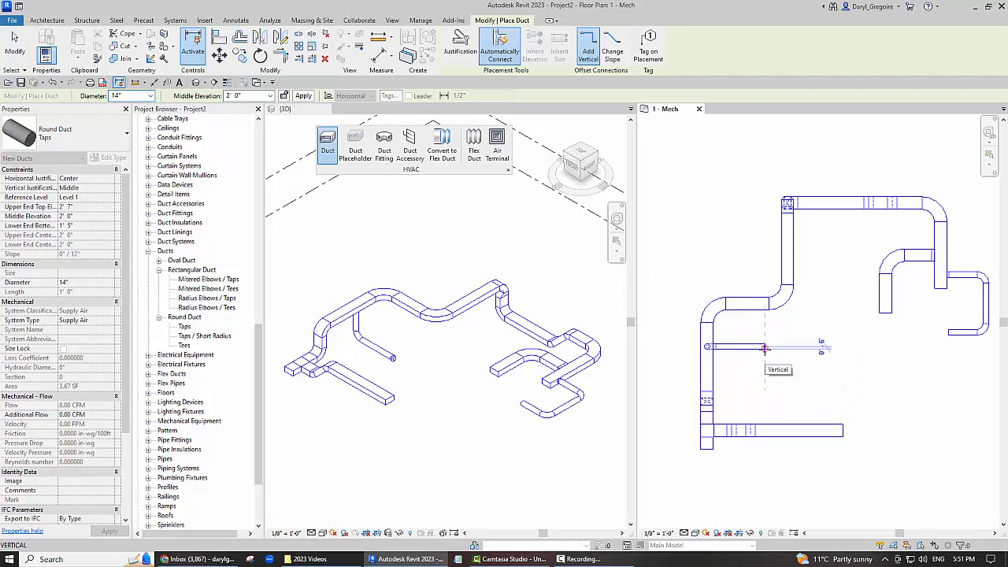
pyautogui.click(802, 368)
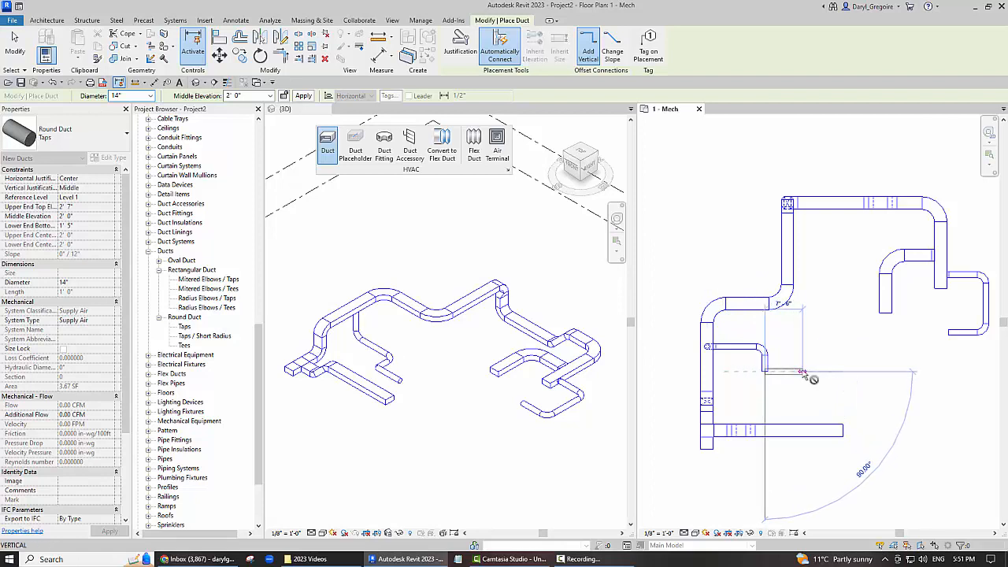
pyautogui.press('Escape')
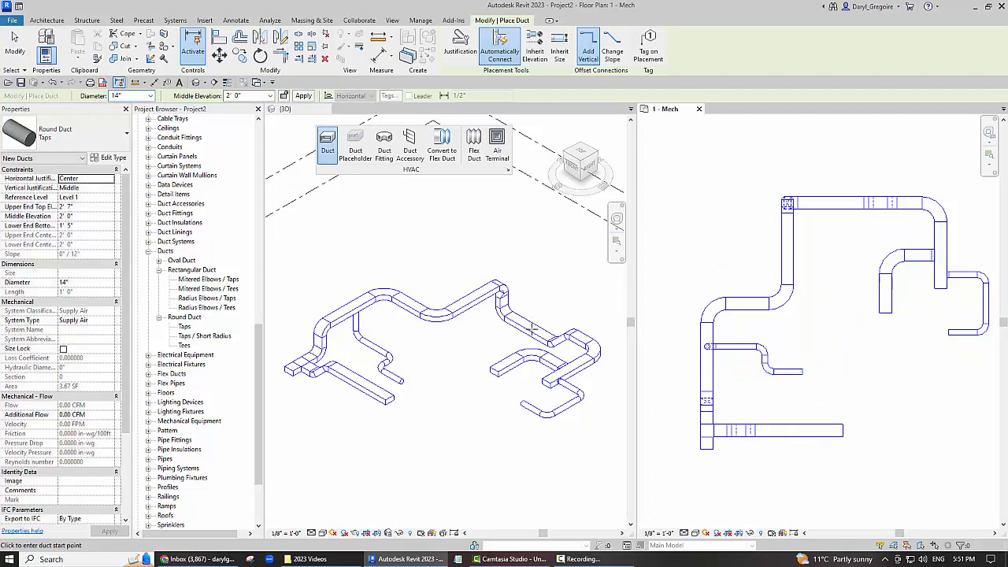
# Draw a 14" round branch at 10' middle elevation from the northern horizontal duct, running south, west, and then about 6'-6" south.
pyautogui.click(249, 95)
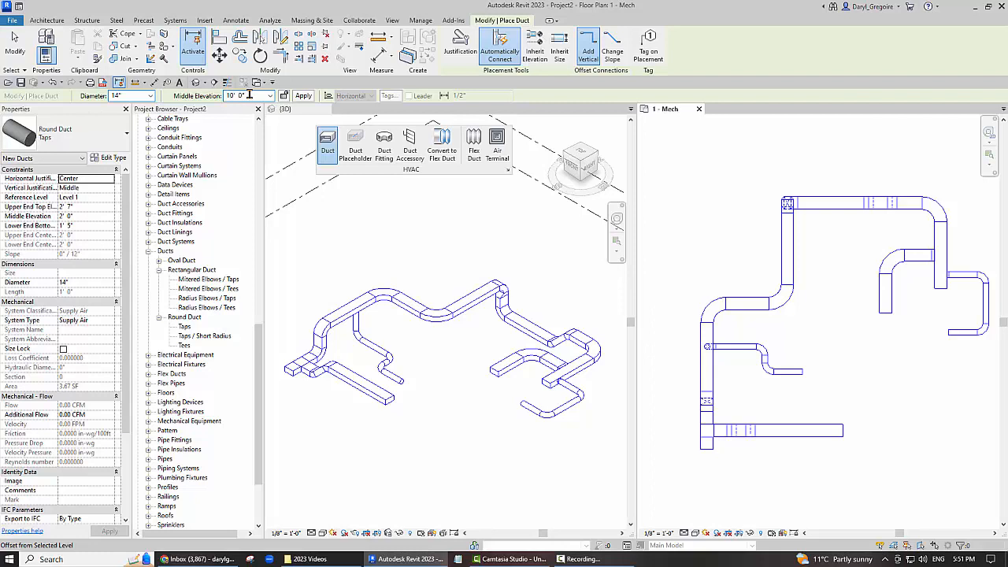
pyautogui.write('10\' 0"')
pyautogui.press('Return')
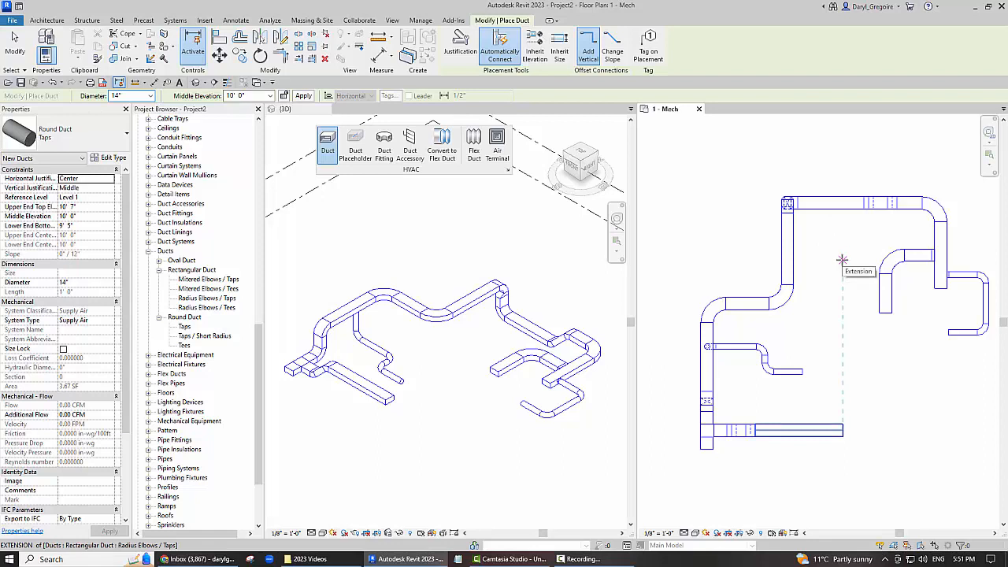
pyautogui.click(842, 204)
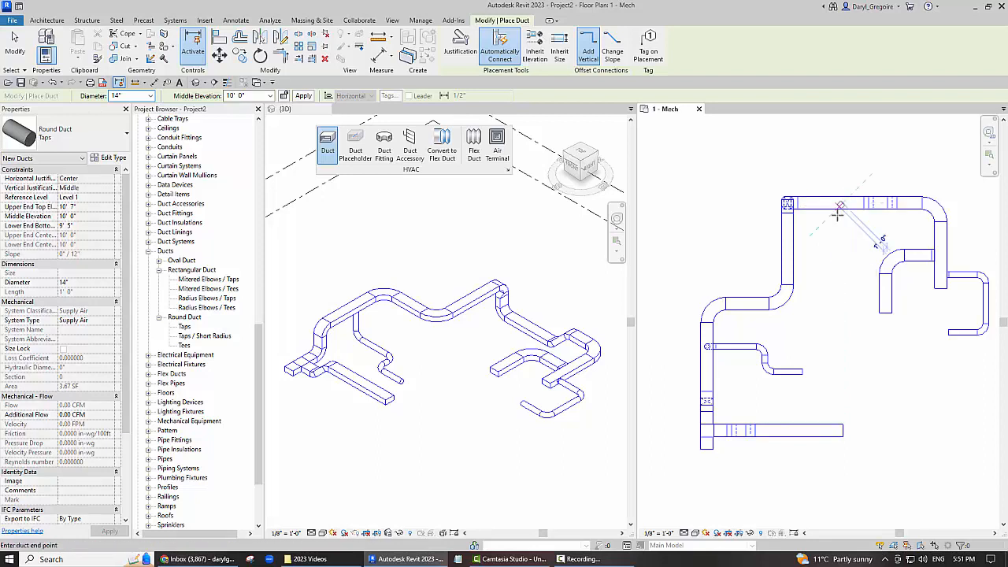
pyautogui.click(842, 264)
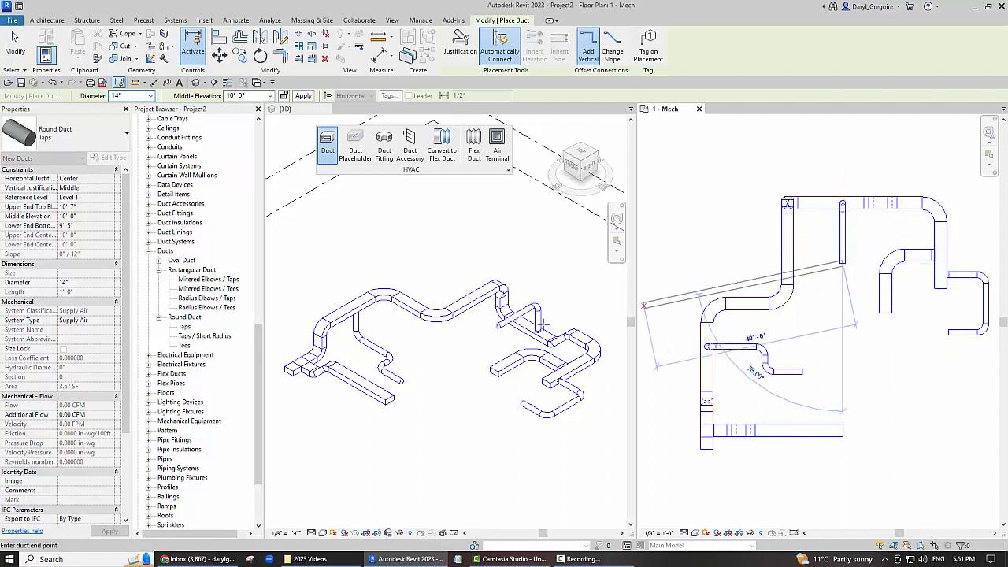
pyautogui.click(813, 263)
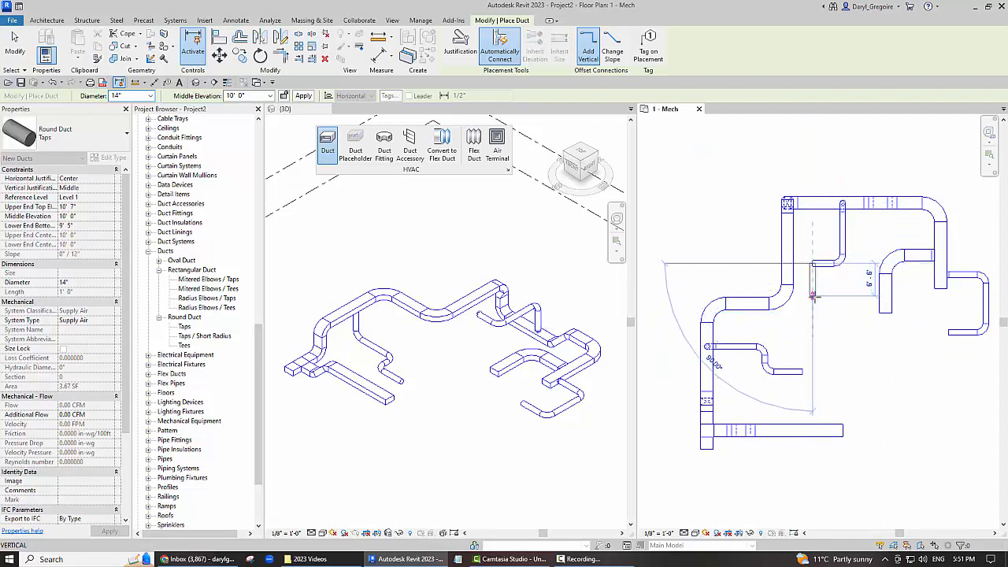
pyautogui.click(814, 296)
pyautogui.press('Escape')
pyautogui.press('Escape')
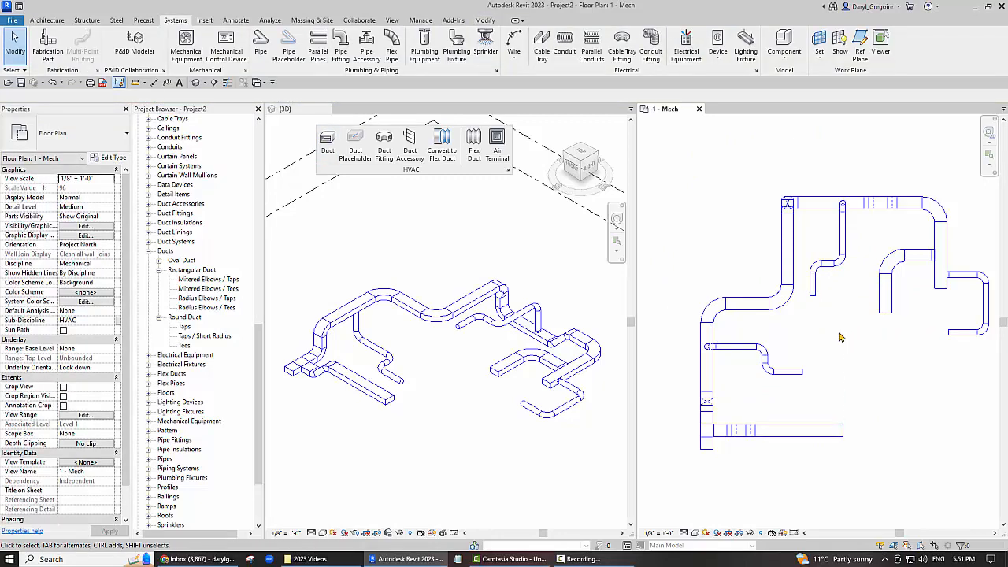
# Make the 3D view the active view, framed closer on the ductwork.
pyautogui.scroll(1, 402, 381)
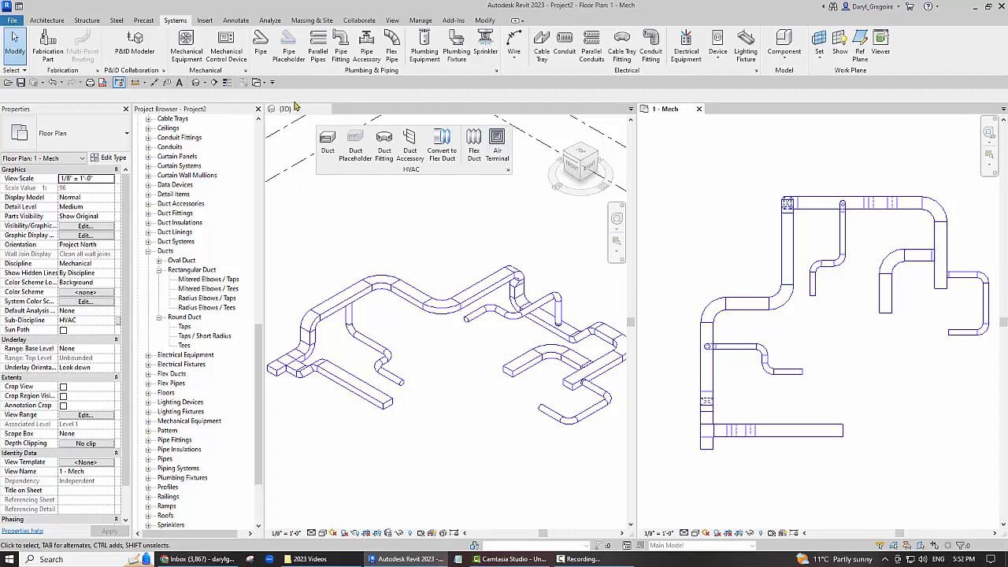
pyautogui.click(370, 219)
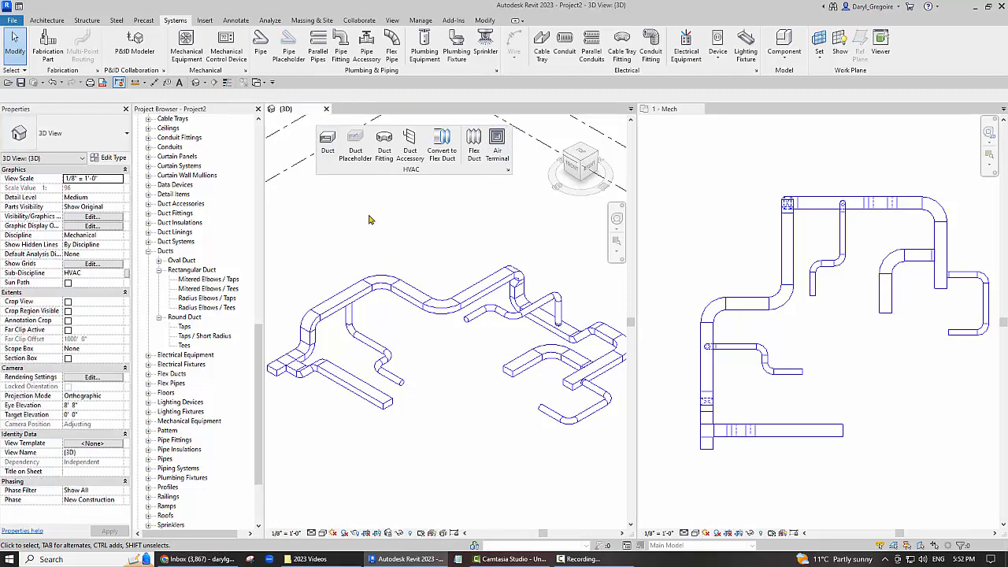